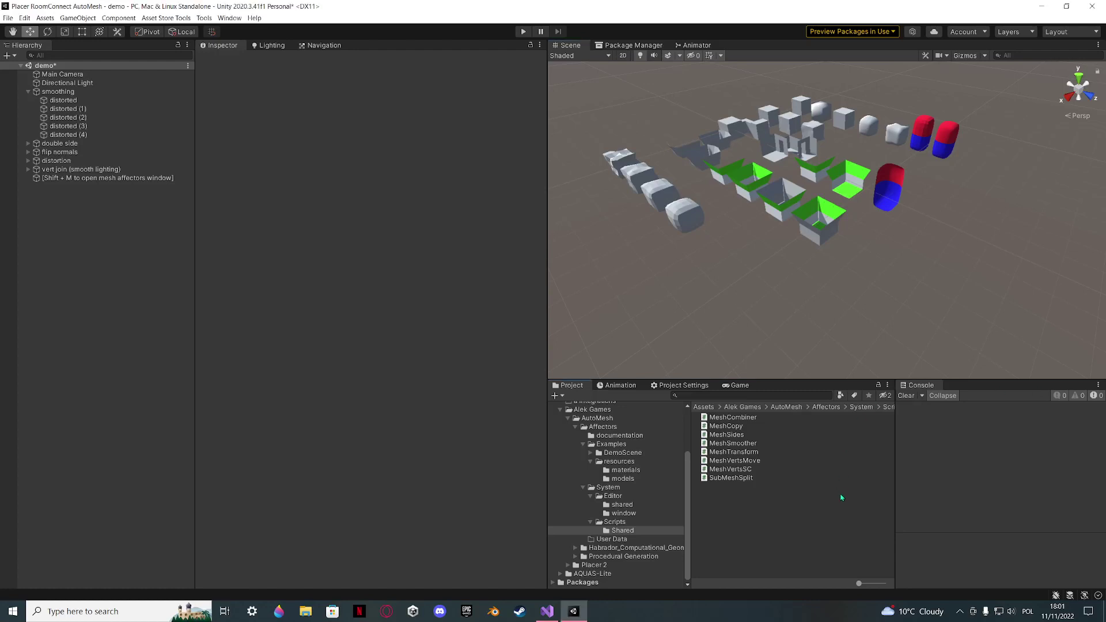
# Step: Look over the demo scene and frame the first distorted cube of the smoothing group
pyautogui.moveTo(750, 263); pyautogui.dragTo(721, 223, button='right')
pyautogui.keyDown('alt'); pyautogui.moveTo(721, 223); pyautogui.dragTo(649, 178); pyautogui.keyUp('alt')
pyautogui.press('w')
pyautogui.moveTo(649, 177); pyautogui.dragTo(511, 223, button='right')
pyautogui.keyDown('alt'); pyautogui.moveTo(511, 223); pyautogui.dragTo(705, 241); pyautogui.keyUp('alt')
pyautogui.press('s')
pyautogui.moveTo(705, 240); pyautogui.dragTo(797, 224, button='right')
pyautogui.press('w')
pyautogui.click(743, 229)
pyautogui.press('f')
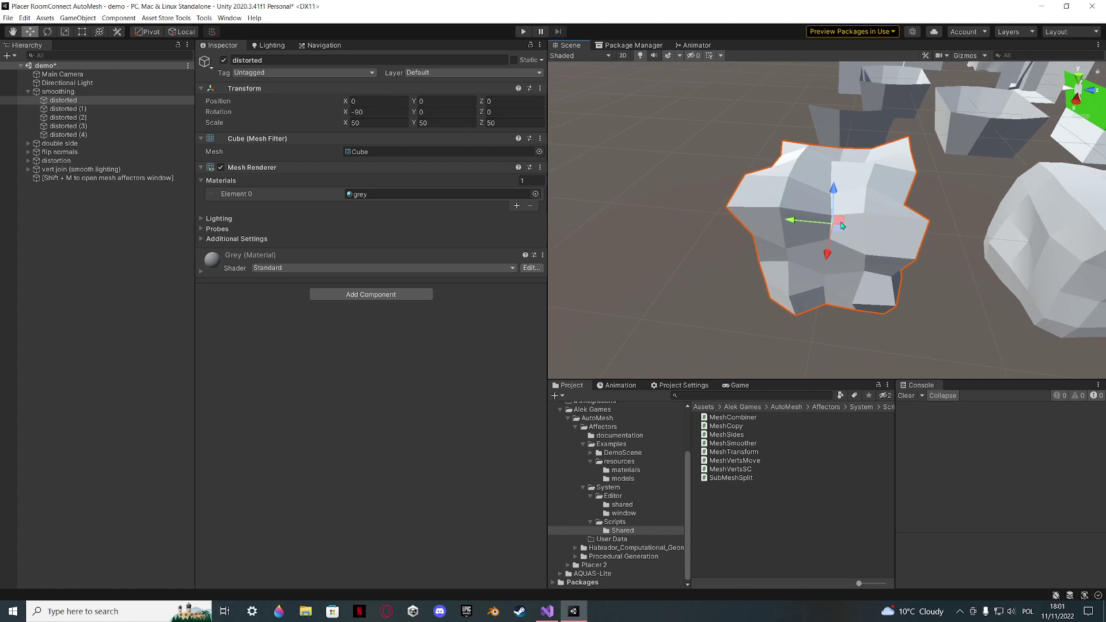
# Step: Examine the smoothing examples up close and select the distorted shape in the vert join group
pyautogui.keyDown('alt'); pyautogui.moveTo(841, 225); pyautogui.dragTo(853, 185); pyautogui.keyUp('alt')
pyautogui.moveTo(853, 186)
pyautogui.mouseDown(button='right')
pyautogui.moveTo(646, 124)
pyautogui.moveTo(1066, 190)
pyautogui.moveTo(837, 126)
pyautogui.moveTo(854, 177)
pyautogui.mouseUp(button='right')
pyautogui.press('d')
pyautogui.press('a')
pyautogui.press('s')
pyautogui.moveTo(851, 215); pyautogui.dragTo(865, 234, button='right')
pyautogui.press('w')
pyautogui.moveTo(707, 228); pyautogui.dragTo(630, 220, button='right')
pyautogui.press('a')
pyautogui.press('s')
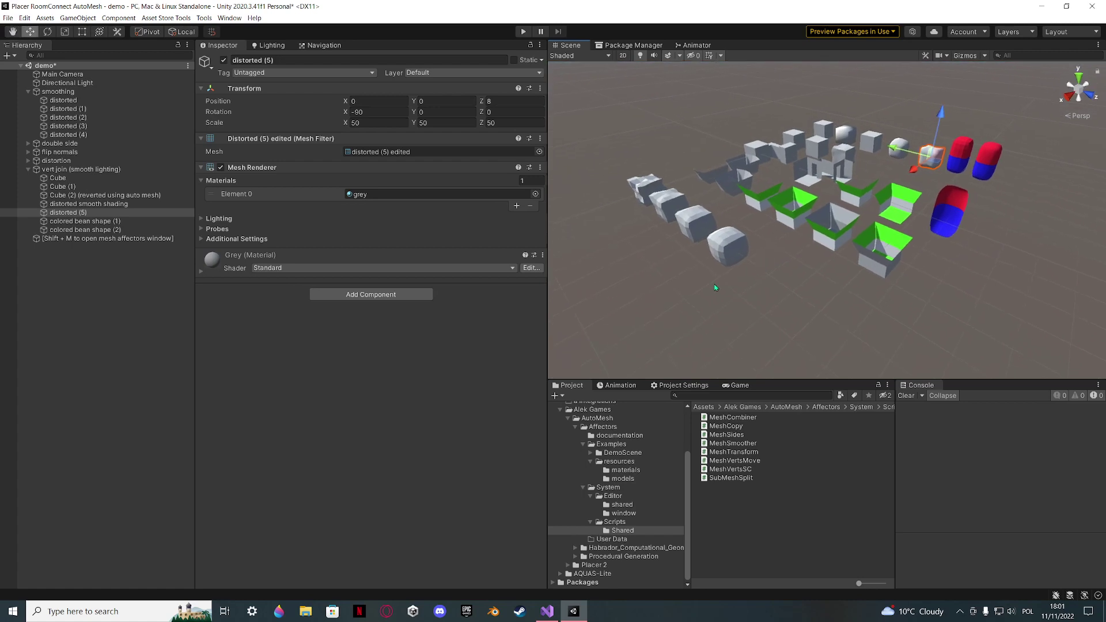
# Step: Open the AutoMesh Mesh Affector window and dock it beside the Inspector, Lighting and Navigation windows
pyautogui.click(122, 247)
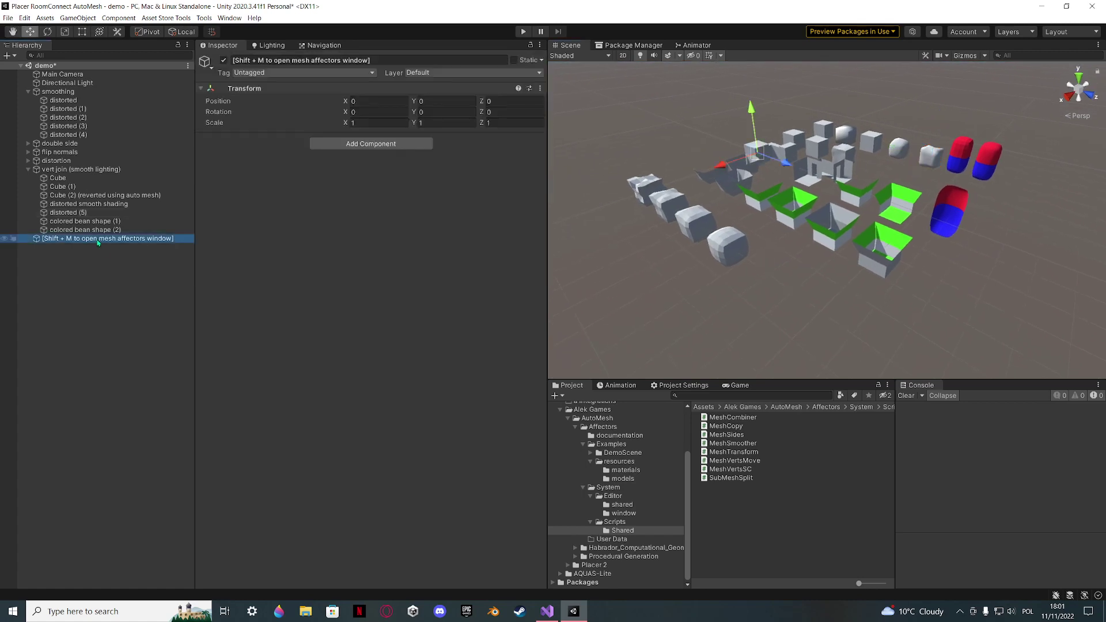
pyautogui.hotkey('shift', 'm')
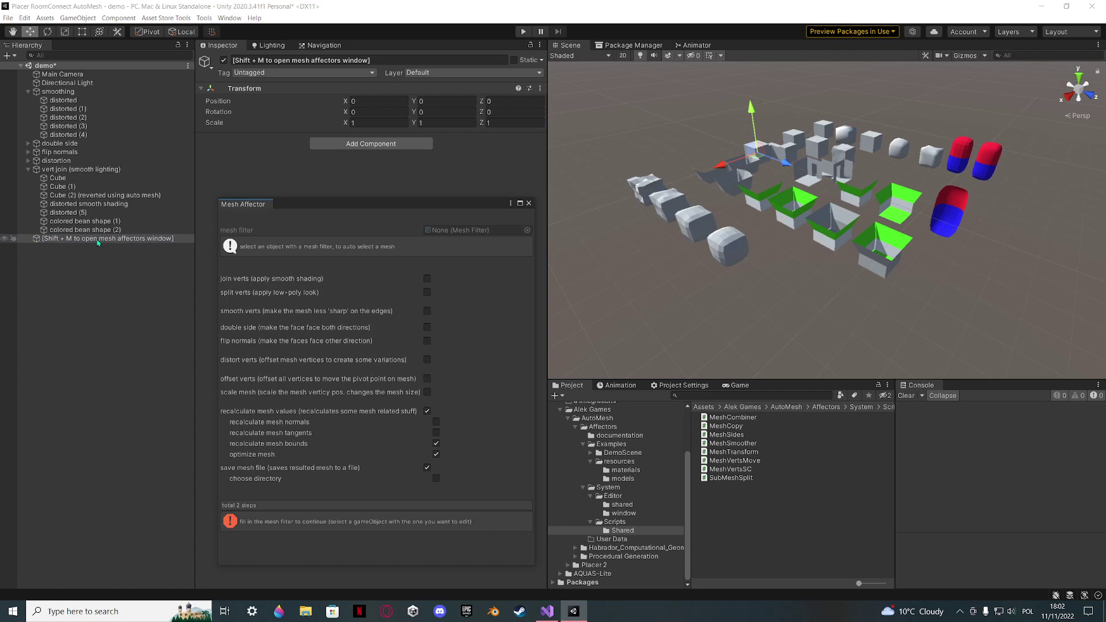
pyautogui.click(529, 203)
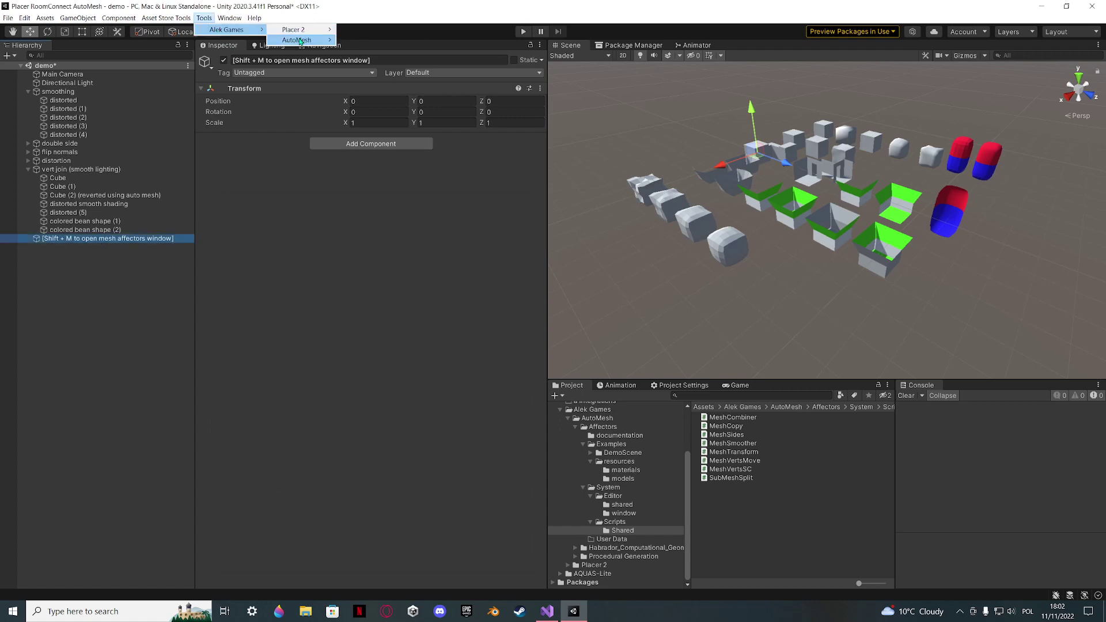
pyautogui.click(363, 40)
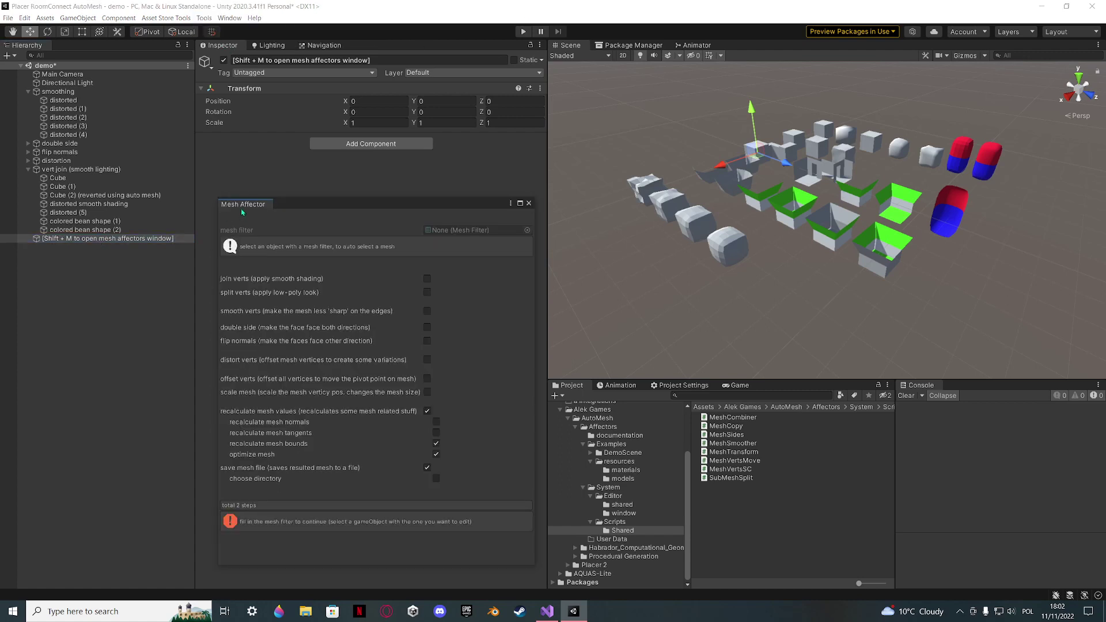
pyautogui.moveTo(241, 209); pyautogui.dragTo(395, 45)
# Step: Duplicate the first distorted cube of the smoothing group and place the copy in front of the row
pyautogui.press('e')
pyautogui.moveTo(704, 252); pyautogui.dragTo(696, 252, button='right')
pyautogui.press('r')
pyautogui.moveTo(769, 166); pyautogui.dragTo(789, 233, button='right')
pyautogui.press('w')
pyautogui.press('a')
pyautogui.click(733, 252)
pyautogui.press('w')
pyautogui.press('e')
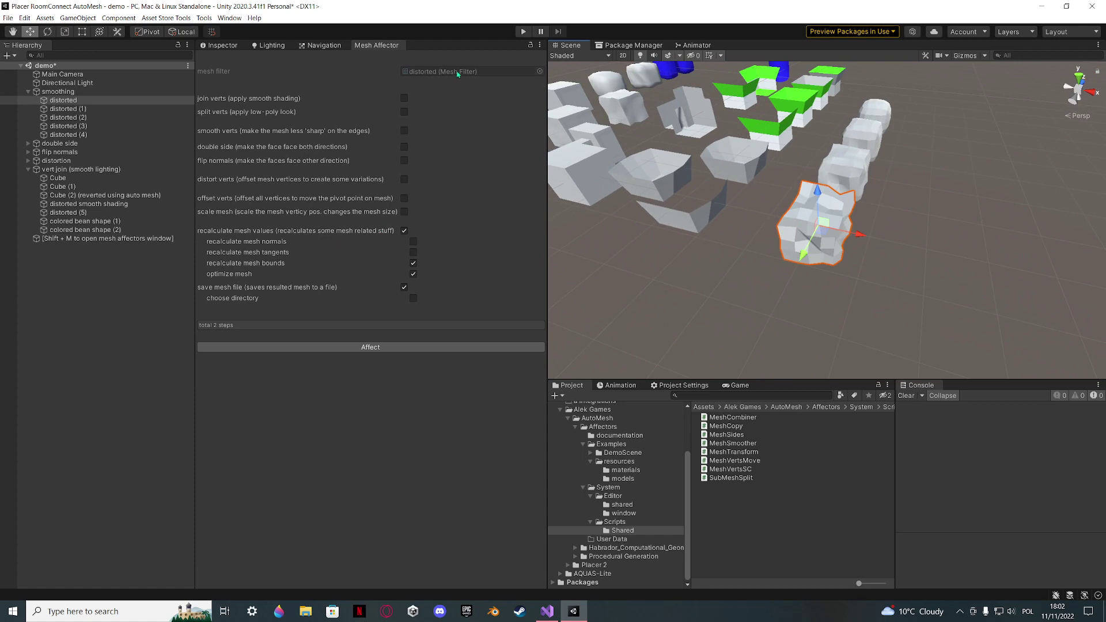
pyautogui.press('d')
pyautogui.moveTo(818, 132); pyautogui.dragTo(589, 185, button='right')
pyautogui.press('s')
pyautogui.press('w')
pyautogui.press('s')
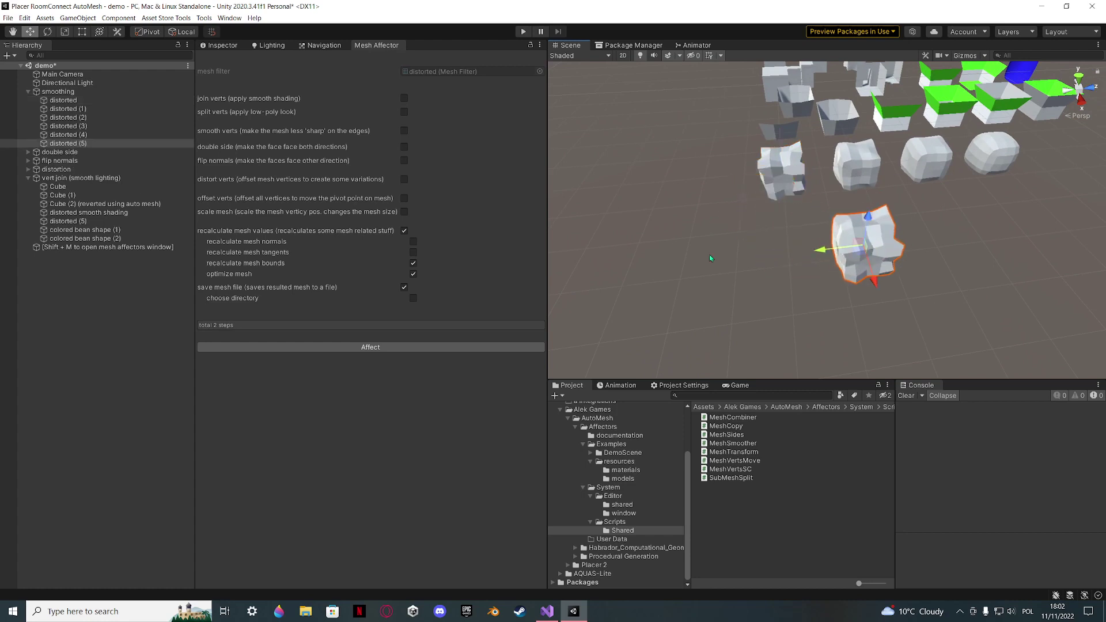
# Step: Smooth the copied distorted cube with smooth verts using the HC filter, and undo the smoothing
pyautogui.moveTo(620, 260); pyautogui.dragTo(742, 230, button='right')
pyautogui.click(403, 130)
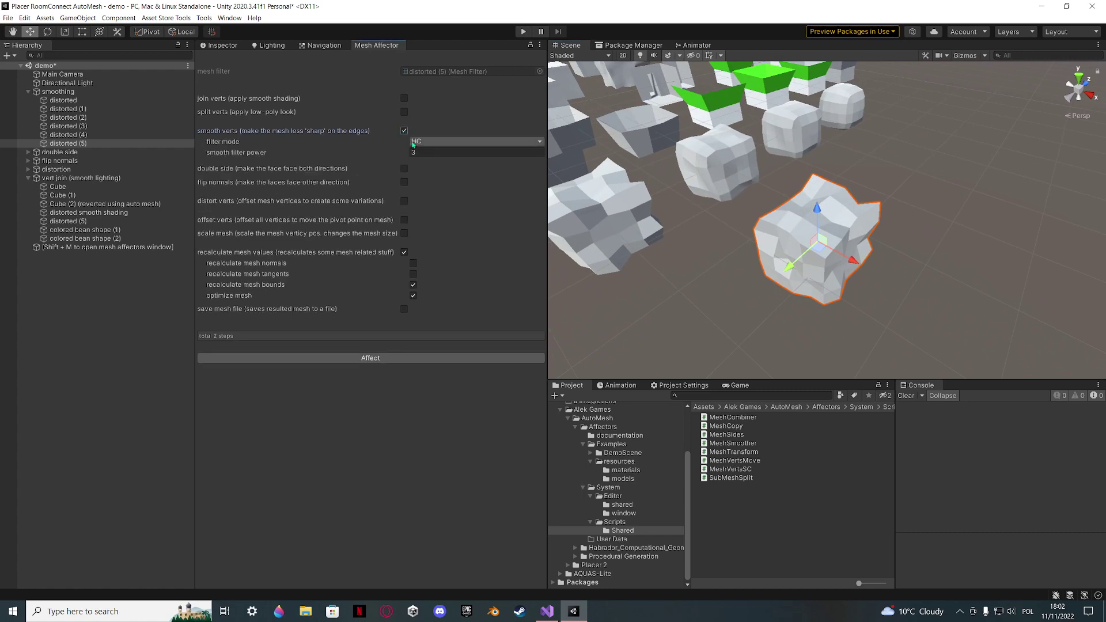
pyautogui.click(416, 140)
pyautogui.click(456, 362)
pyautogui.moveTo(806, 236); pyautogui.dragTo(933, 254, button='right')
pyautogui.click(473, 402)
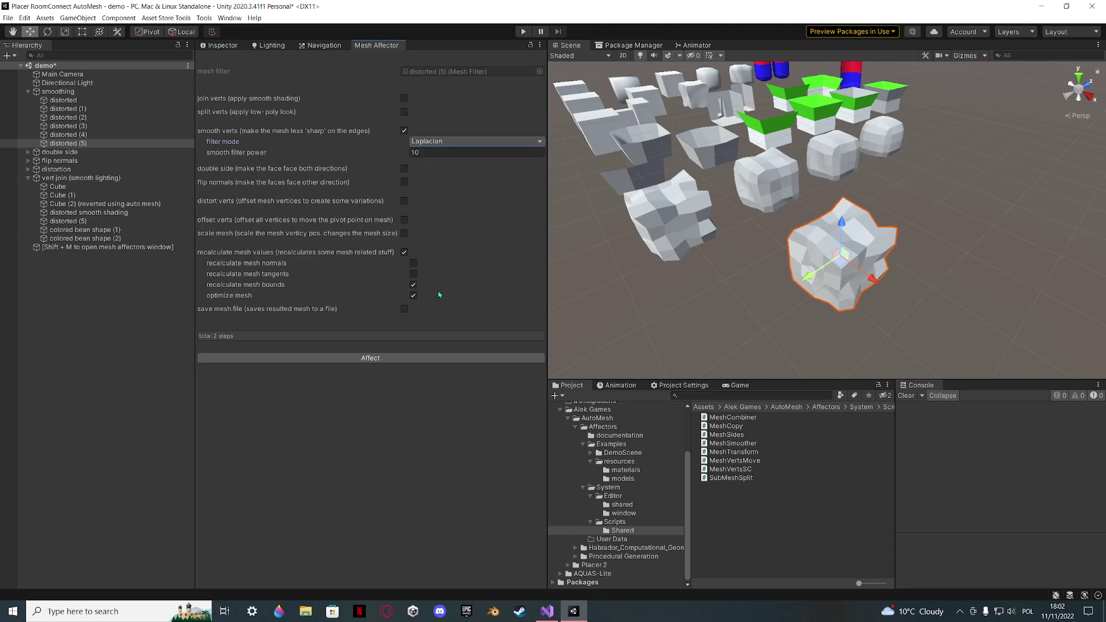
# Step: Smooth the copied distorted cube with the Laplacian filter at a smooth filter power of 10
pyautogui.click(451, 363)
pyautogui.moveTo(645, 279); pyautogui.dragTo(814, 217, button='right')
pyautogui.press('w')
pyautogui.press('s')
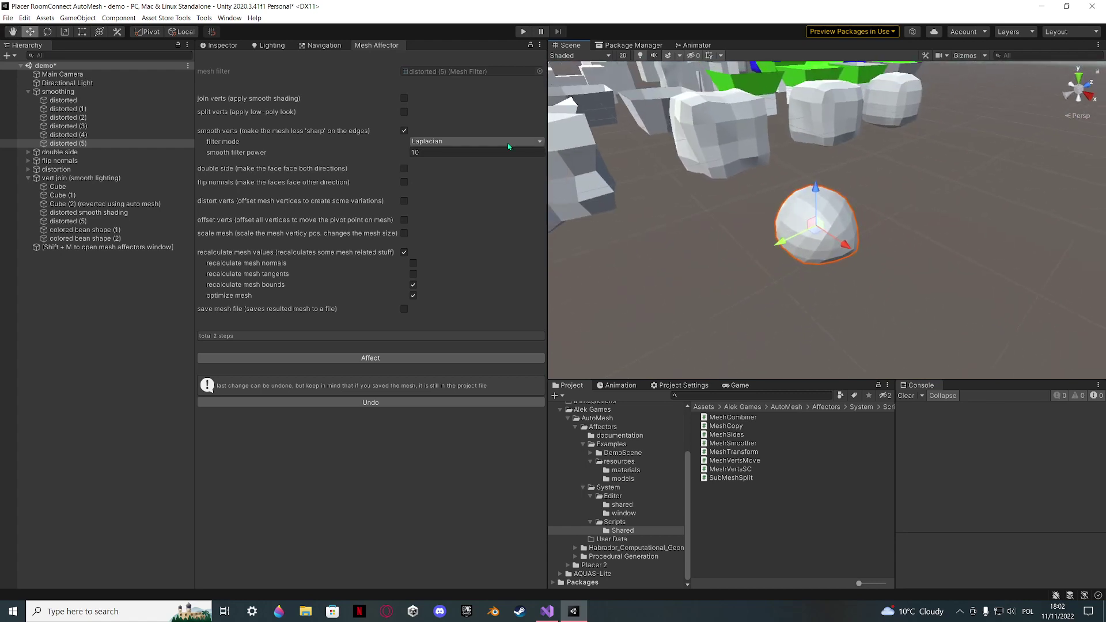
# Step: Try distort verts with random distortion 0.03 on the smoothed copy, first with smooth verts and again with it turned off
pyautogui.click(404, 202)
pyautogui.click(461, 381)
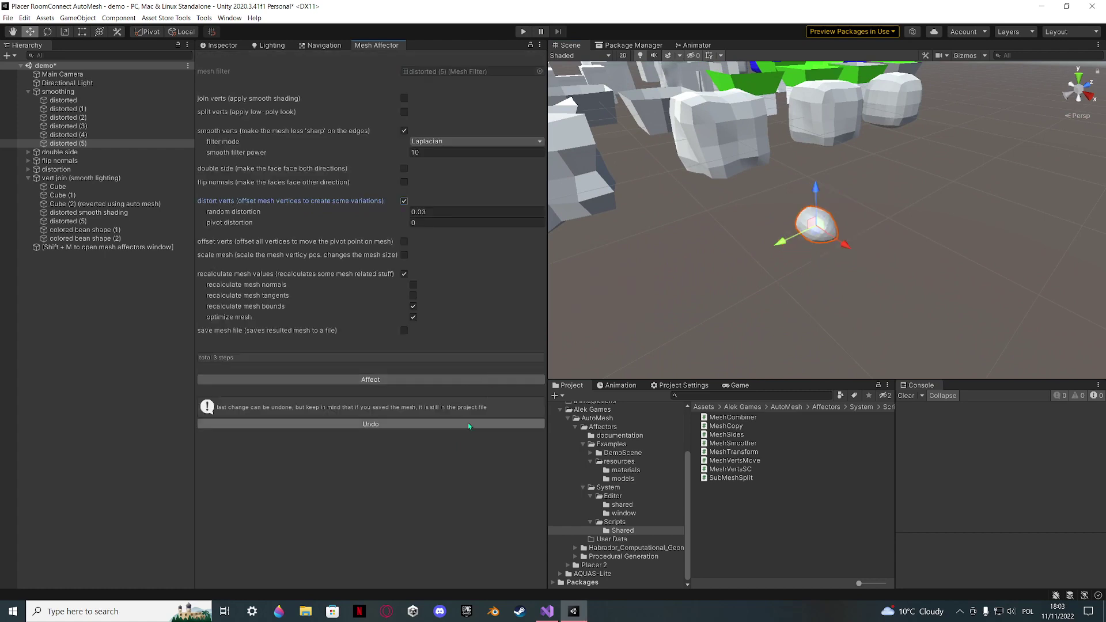
pyautogui.click(404, 131)
pyautogui.click(437, 360)
pyautogui.moveTo(766, 222); pyautogui.dragTo(705, 175, button='right')
pyautogui.keyDown('alt'); pyautogui.moveTo(705, 175); pyautogui.dragTo(546, 444); pyautogui.keyUp('alt')
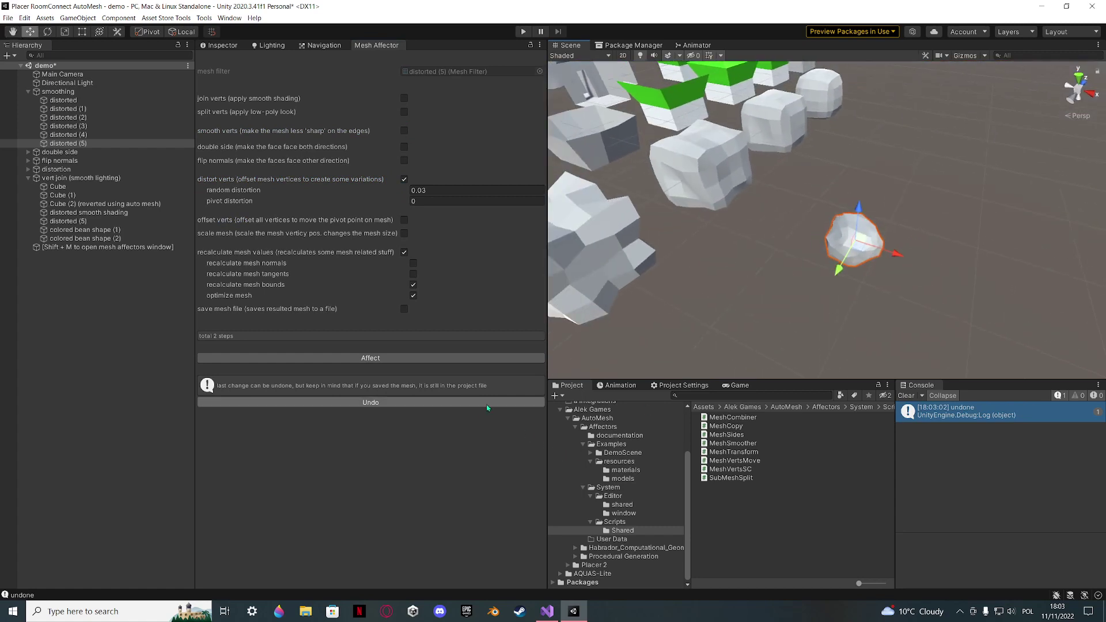
# Step: Reapply the random vertex distortion to the copy, inspect it from several sides, and undo it
pyautogui.click(496, 361)
pyautogui.scroll(6, 893, 254)
pyautogui.keyDown('alt'); pyautogui.moveTo(893, 254); pyautogui.dragTo(746, 135); pyautogui.keyUp('alt')
pyautogui.press('s')
pyautogui.moveTo(745, 135); pyautogui.dragTo(880, 225, button='right')
pyautogui.press('d')
pyautogui.press('s')
pyautogui.press('a')
pyautogui.press('w')
pyautogui.scroll(-2, 880, 224)
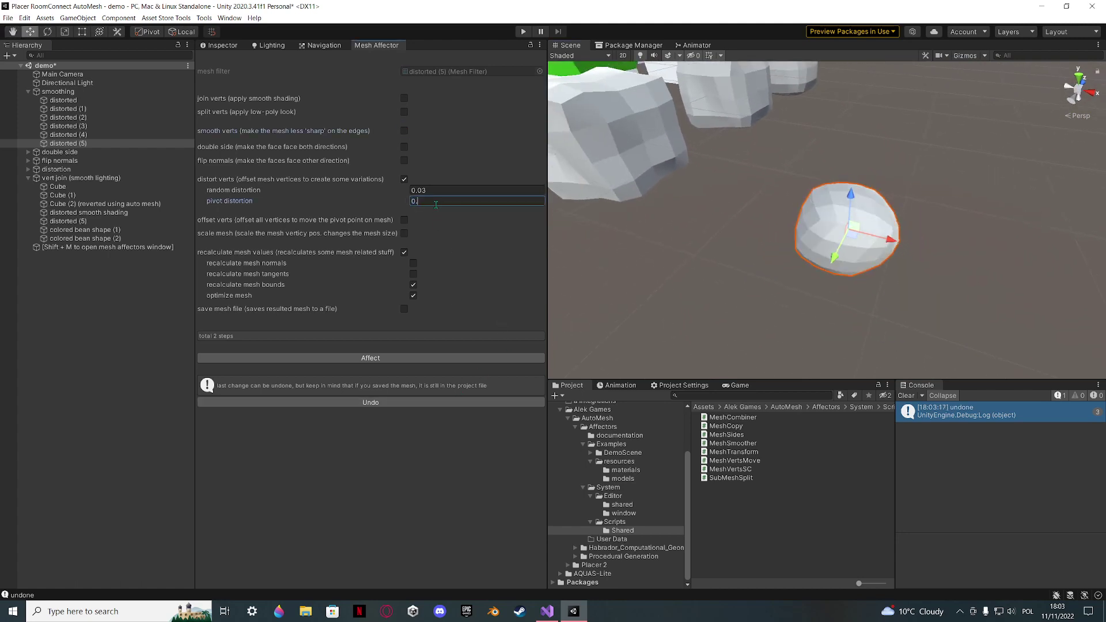
# Step: Distort the smoothed copy with a pivot distortion of 0.05
pyautogui.click(445, 359)
pyautogui.press('d')
pyautogui.moveTo(674, 345); pyautogui.dragTo(622, 318, button='right')
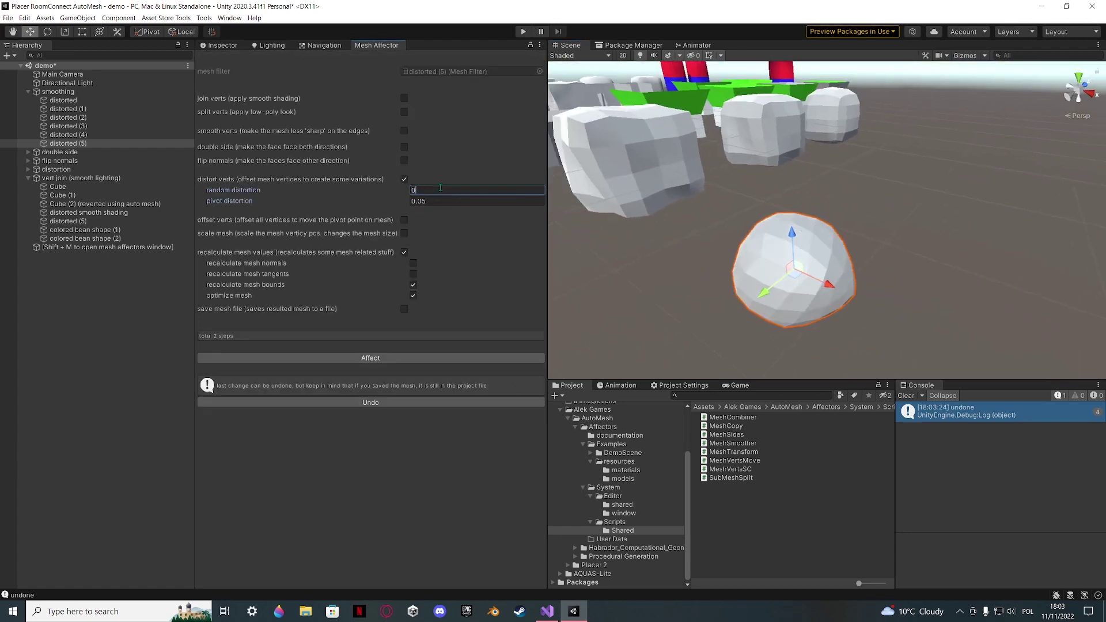
# Step: Distort the copy again with random distortion set to 0, and delete the copy
pyautogui.press('d')
pyautogui.moveTo(731, 248); pyautogui.dragTo(395, 200, button='right')
pyautogui.keyDown('alt'); pyautogui.moveTo(394, 199); pyautogui.dragTo(715, 300); pyautogui.keyUp('alt')
pyautogui.scroll(-6, 715, 301)
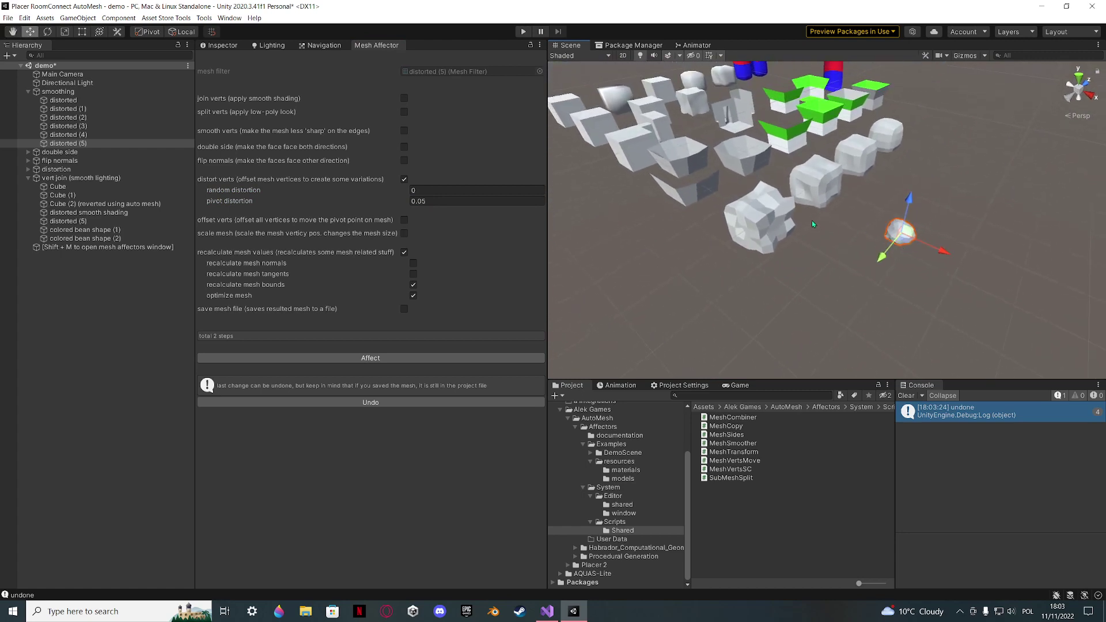
pyautogui.press('Delete')
# Step: Examine the colored shapes of the double side group from outside and from above, comparing single-sided and double-sided faces
pyautogui.keyDown('alt'); pyautogui.moveTo(793, 224); pyautogui.dragTo(487, 189); pyautogui.keyUp('alt')
pyautogui.moveTo(486, 189)
pyautogui.mouseDown(button='right')
pyautogui.moveTo(567, 158)
pyautogui.moveTo(540, 185)
pyautogui.moveTo(504, 193)
pyautogui.mouseUp(button='right')
pyautogui.press('w')
pyautogui.press('s')
pyautogui.press('d')
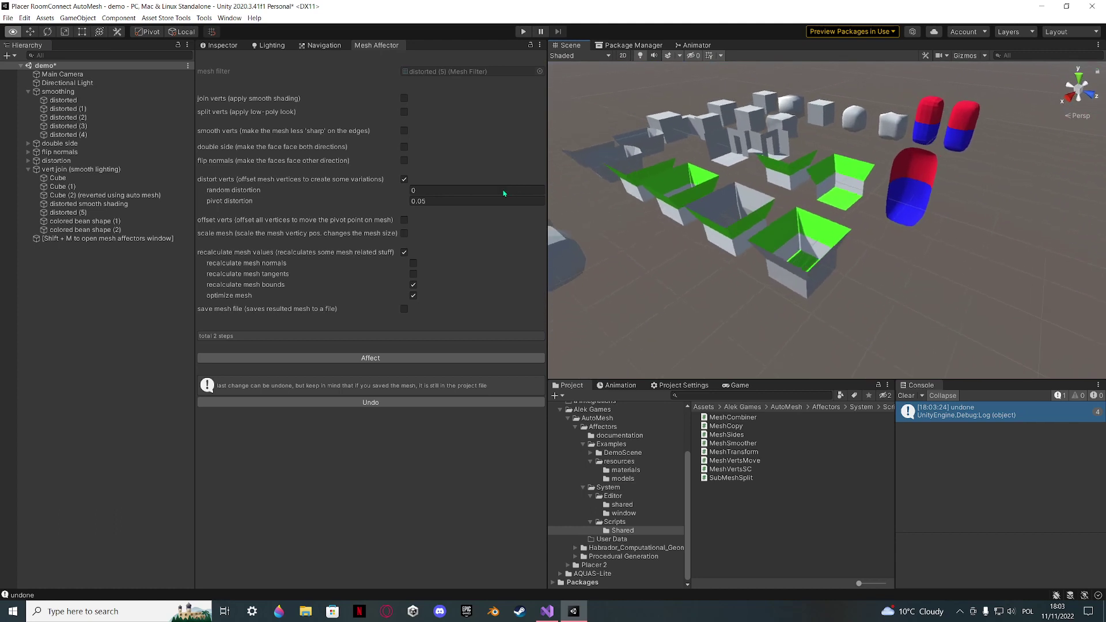
pyautogui.keyDown('alt'); pyautogui.moveTo(504, 194); pyautogui.dragTo(483, 187); pyautogui.keyUp('alt')
pyautogui.moveTo(484, 188); pyautogui.dragTo(554, 211, button='right')
pyautogui.press('a')
pyautogui.moveTo(895, 186); pyautogui.dragTo(871, 118, button='right')
pyautogui.press('d')
pyautogui.press('w')
pyautogui.press('q')
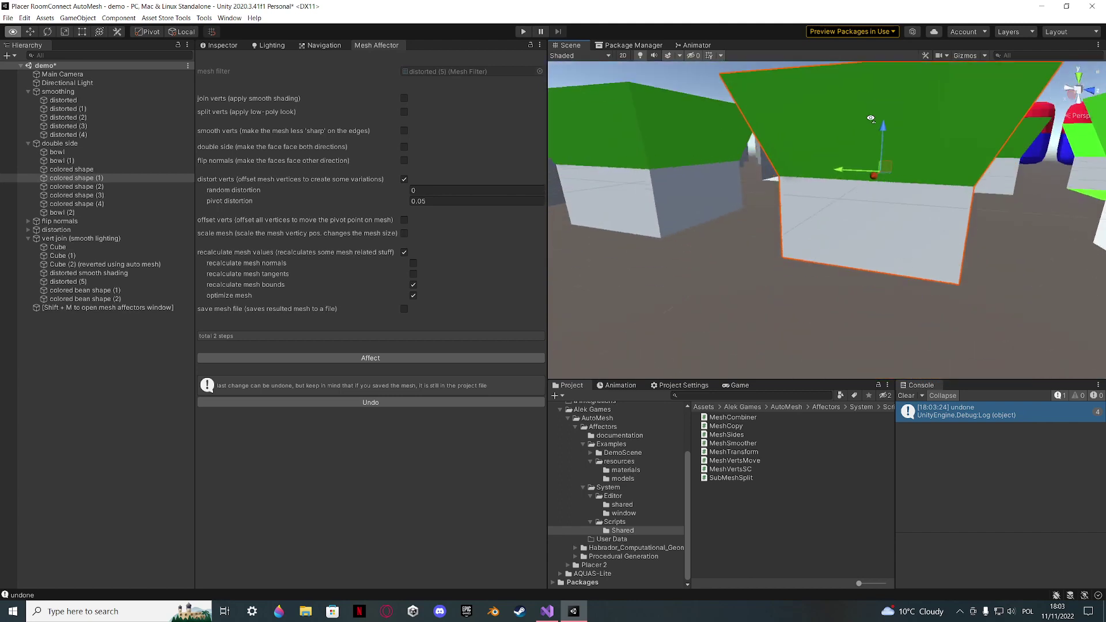
pyautogui.keyDown('alt'); pyautogui.moveTo(871, 119); pyautogui.dragTo(855, 160); pyautogui.keyUp('alt')
pyautogui.keyDown('alt'); pyautogui.moveTo(964, 171); pyautogui.dragTo(829, 192); pyautogui.keyUp('alt')
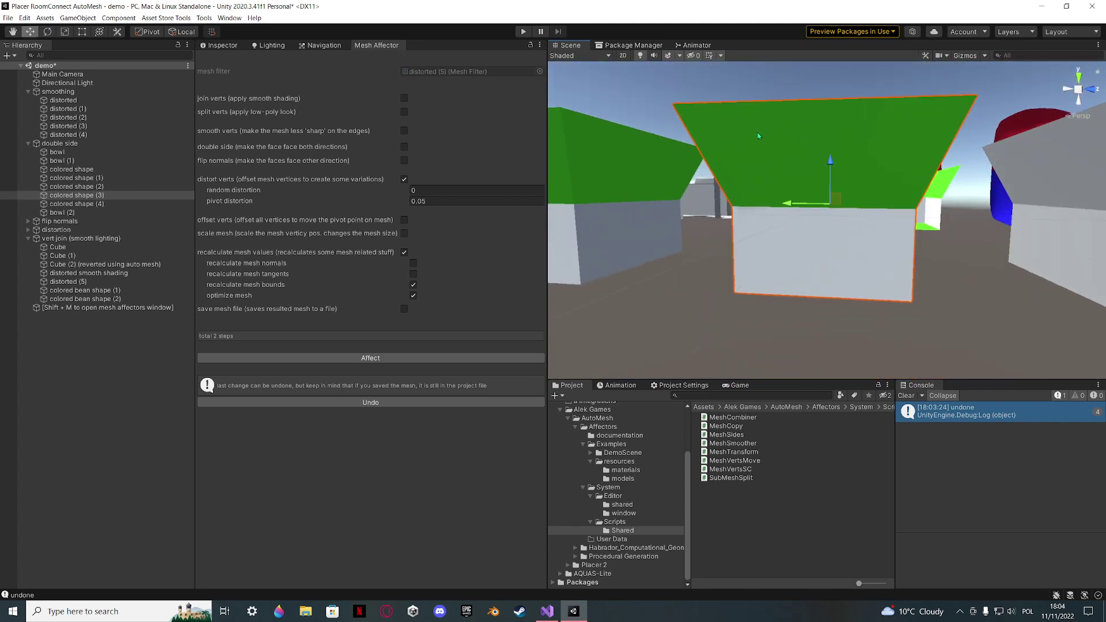
pyautogui.moveTo(777, 186)
pyautogui.mouseDown(button='right')
pyautogui.moveTo(743, 211)
pyautogui.moveTo(832, 205)
pyautogui.moveTo(789, 248)
pyautogui.moveTo(751, 179)
pyautogui.moveTo(761, 183)
pyautogui.mouseUp(button='right')
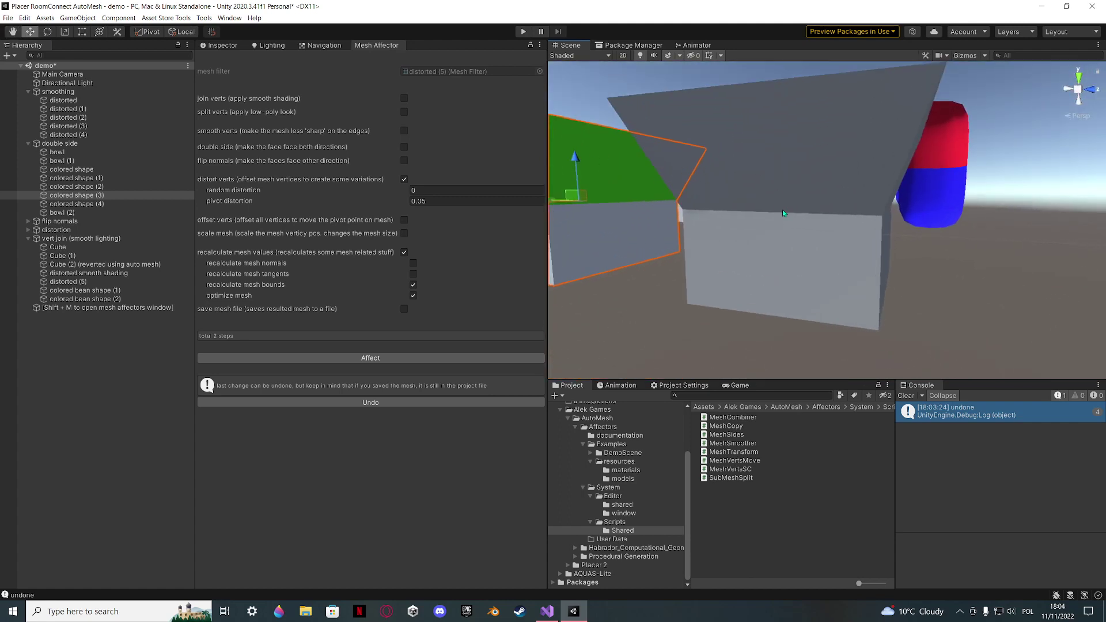
pyautogui.keyDown('alt'); pyautogui.moveTo(846, 232); pyautogui.dragTo(874, 318); pyautogui.keyUp('alt')
pyautogui.scroll(-10, 766, 241)
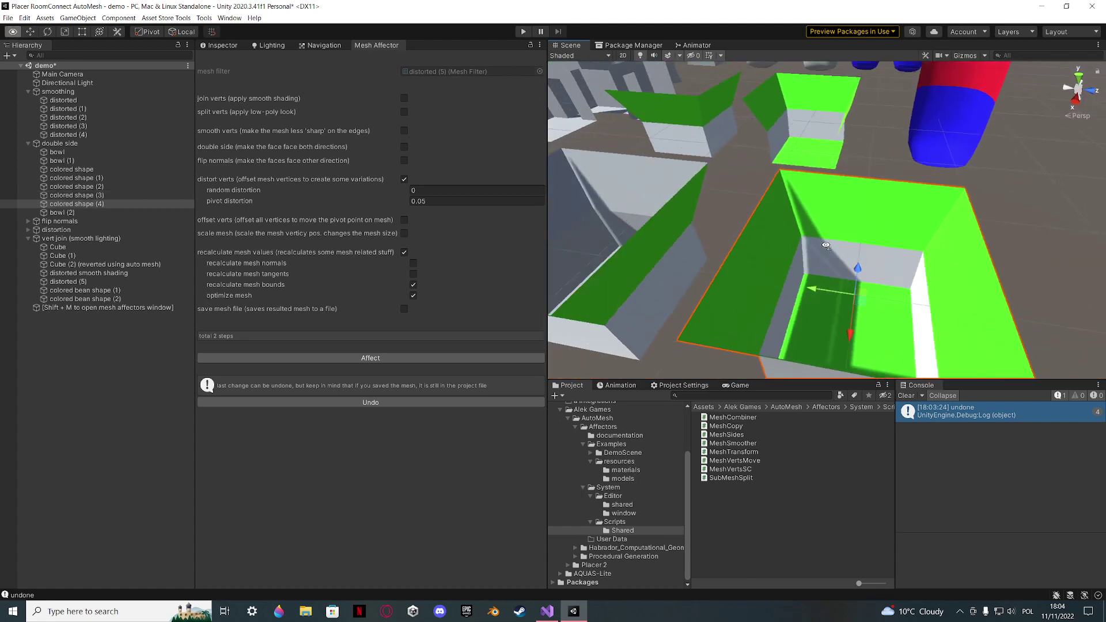
# Step: Duplicate a single-sided colored shape of the double side group and place the copy in front of the row
pyautogui.click(780, 224)
pyautogui.moveTo(781, 224); pyautogui.dragTo(761, 218, button='right')
pyautogui.moveTo(906, 328); pyautogui.dragTo(771, 243, button='right')
pyautogui.keyDown('alt'); pyautogui.moveTo(771, 243); pyautogui.dragTo(748, 236); pyautogui.keyUp('alt')
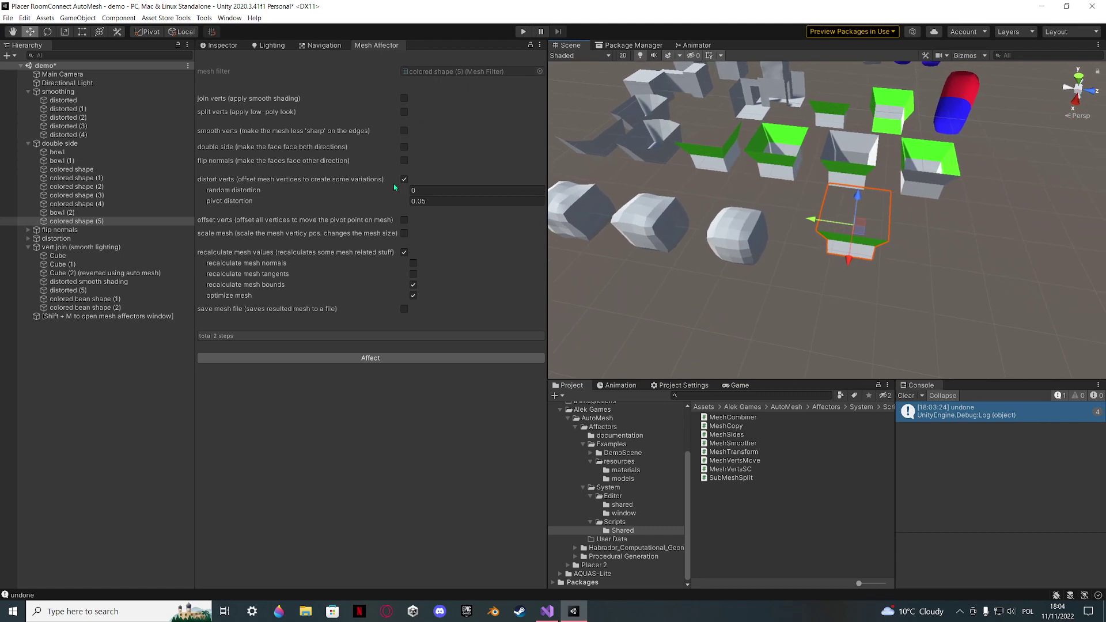
# Step: Turn off distort verts and turn on double side with the Same Index Submesh Combine mode
pyautogui.click(403, 180)
pyautogui.click(404, 147)
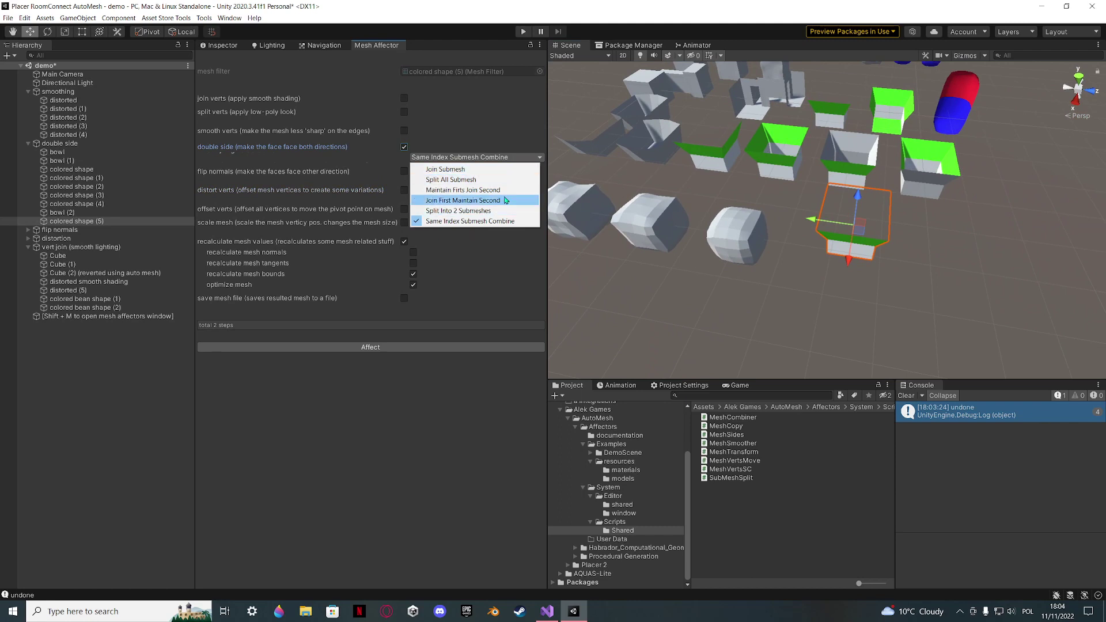
pyautogui.moveTo(798, 225); pyautogui.dragTo(708, 180, button='right')
pyautogui.click(477, 157)
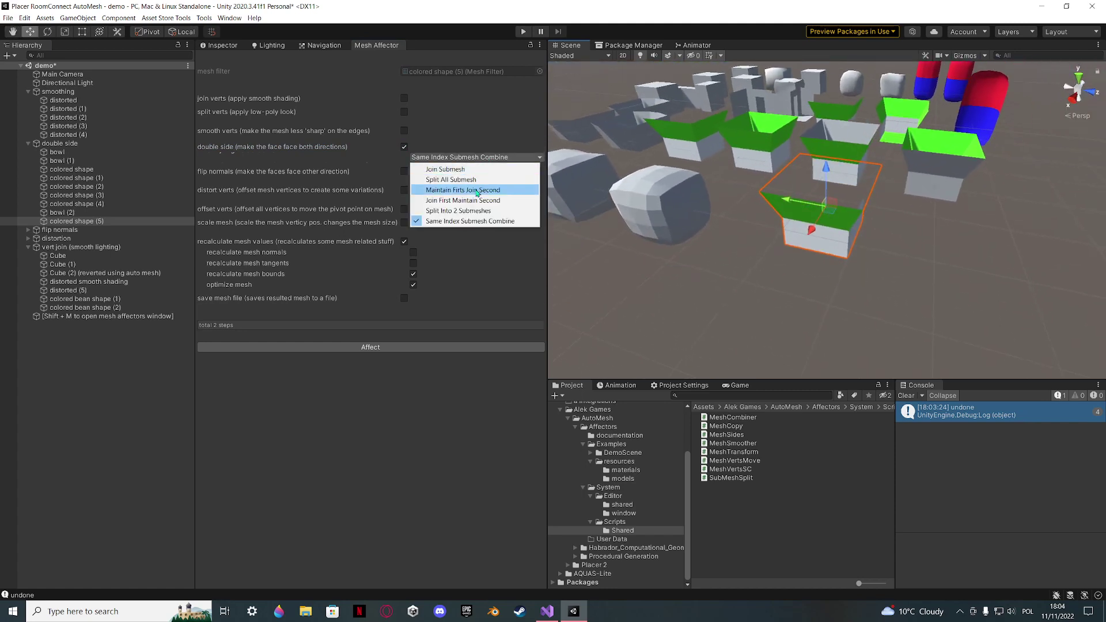
pyautogui.click(481, 221)
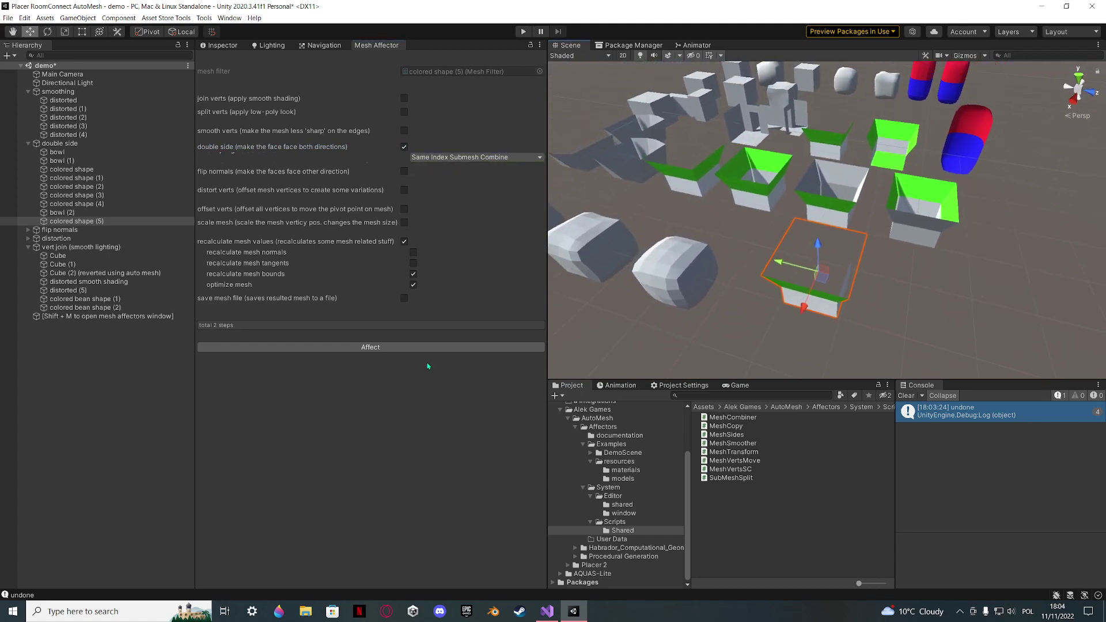
# Step: Make the copied colored shape double-sided, and undo the change
pyautogui.click(371, 346)
pyautogui.moveTo(798, 274); pyautogui.dragTo(775, 258, button='right')
pyautogui.press('s')
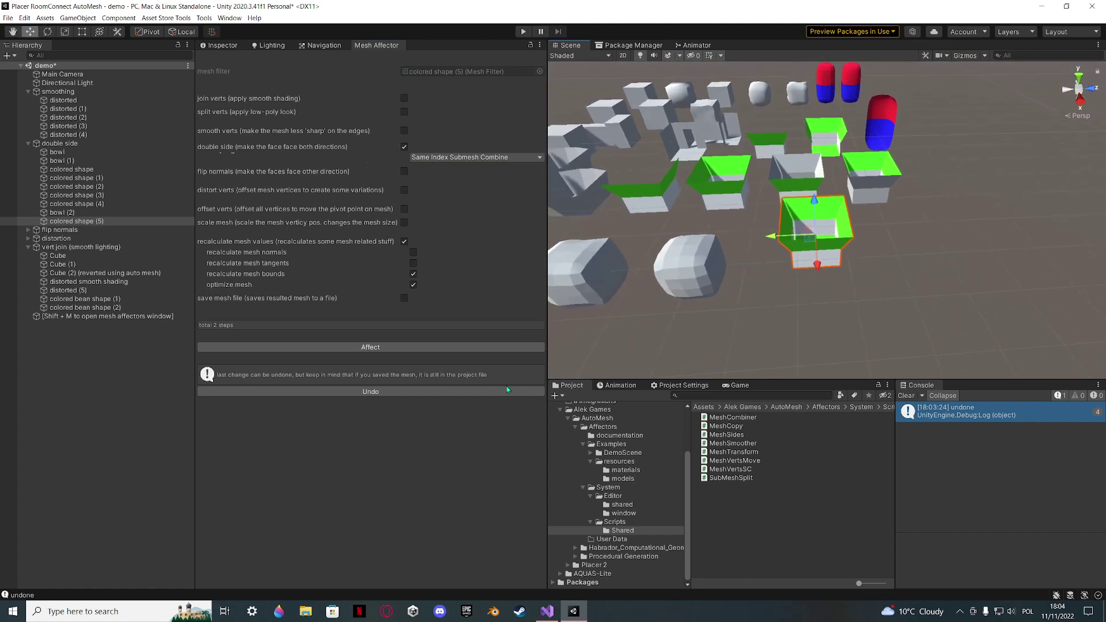
pyautogui.click(510, 390)
pyautogui.click(456, 160)
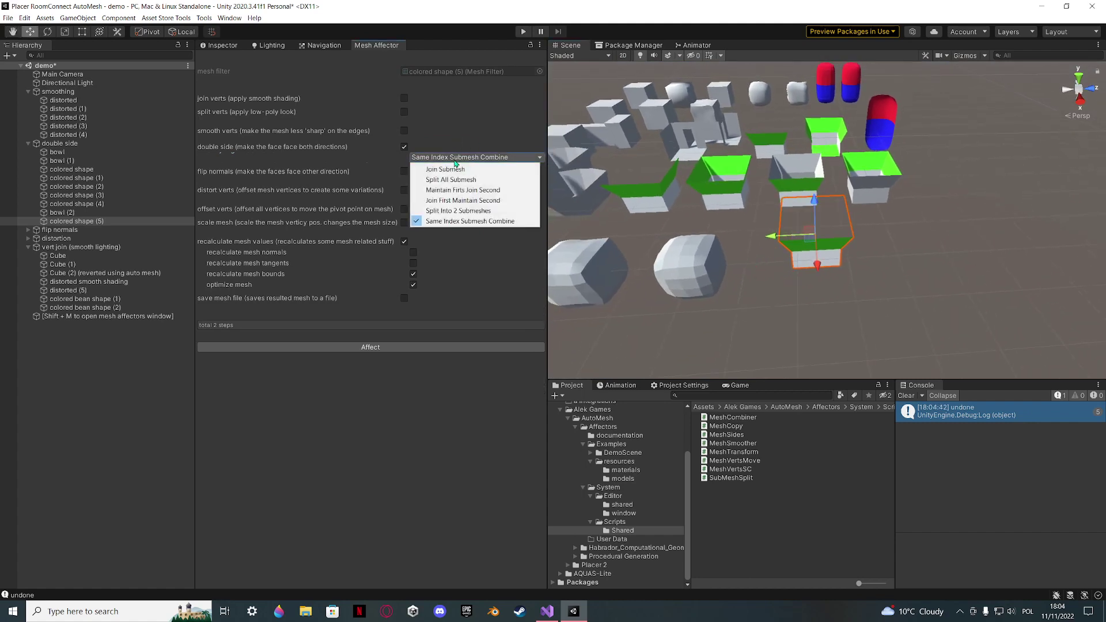
pyautogui.click(383, 160)
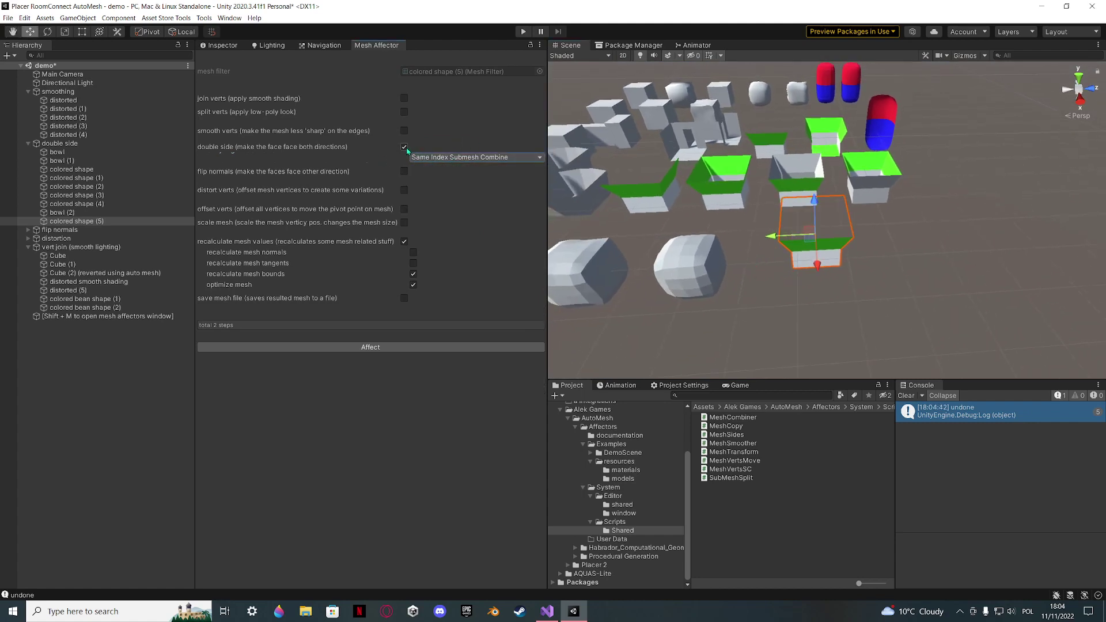
# Step: Flip the normals of the copied colored shape with double side turned off, and undo the flip
pyautogui.click(404, 147)
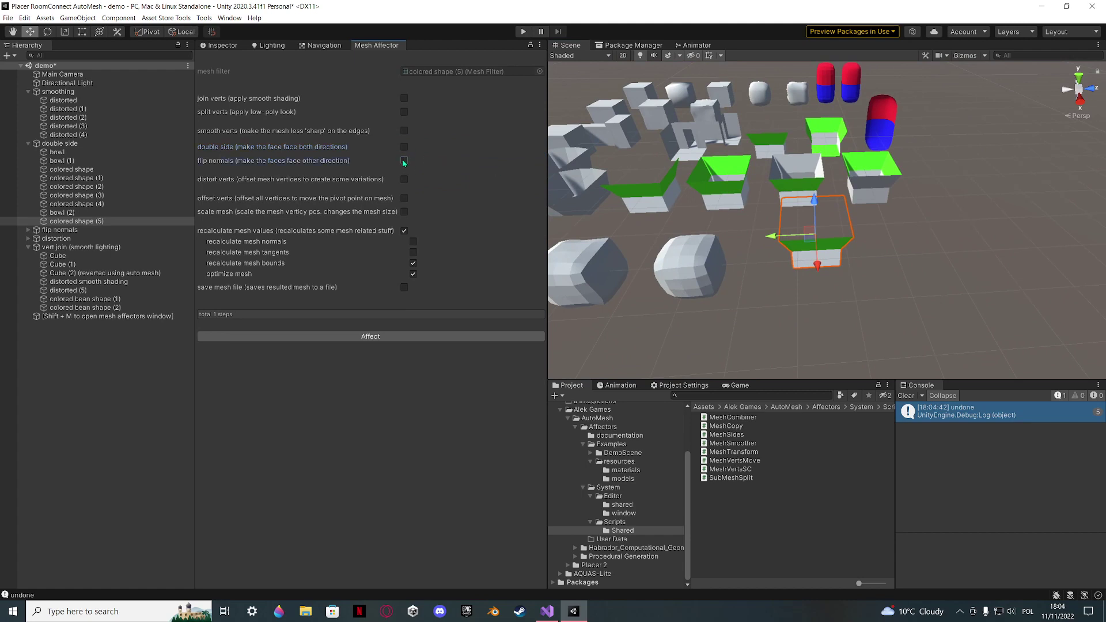
pyautogui.click(490, 336)
pyautogui.moveTo(815, 242)
pyautogui.mouseDown(button='right')
pyautogui.moveTo(817, 136)
pyautogui.moveTo(822, 241)
pyautogui.mouseUp(button='right')
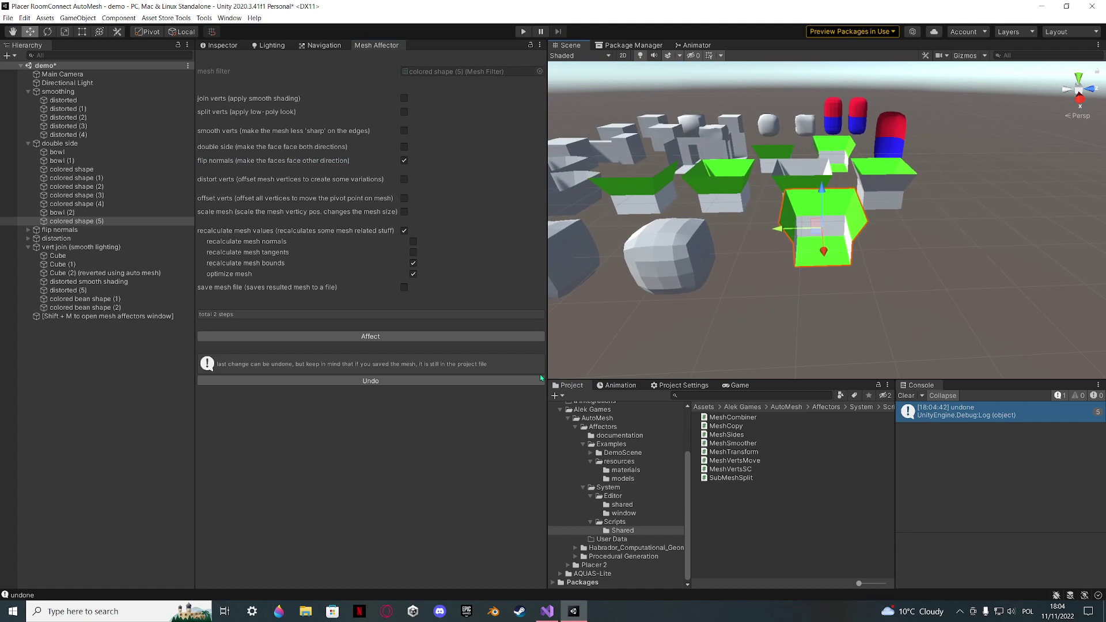
pyautogui.click(499, 380)
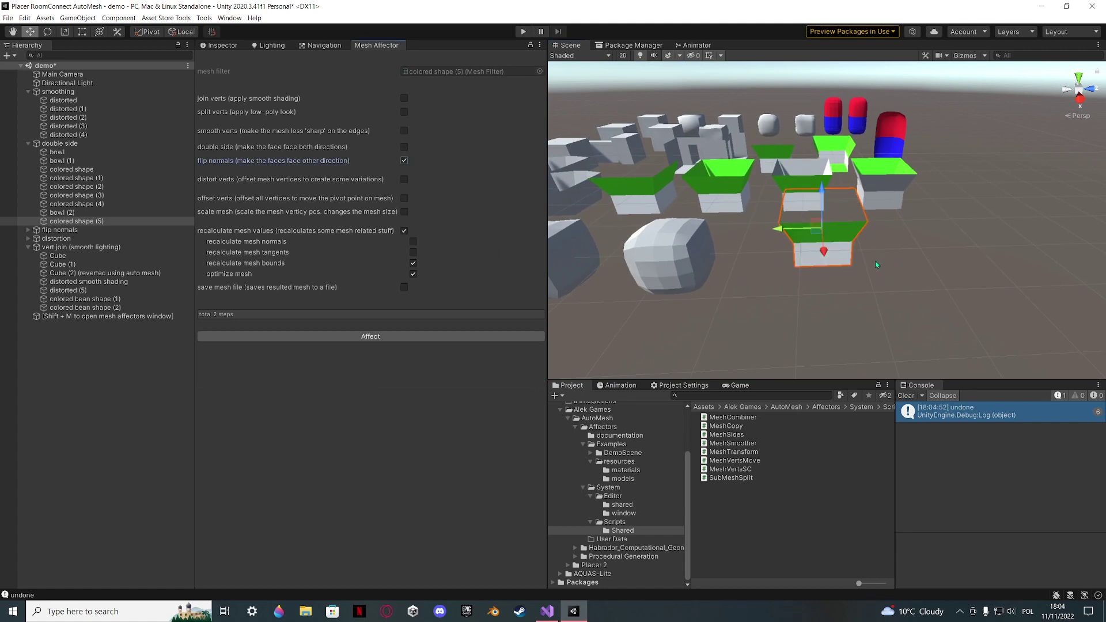
# Step: Delete the copied colored shape, and duplicate the first distorted cube in front of the smoothing row
pyautogui.press('Delete')
pyautogui.moveTo(812, 252)
pyautogui.mouseDown(button='right')
pyautogui.moveTo(801, 247)
pyautogui.moveTo(830, 249)
pyautogui.moveTo(705, 282)
pyautogui.moveTo(761, 242)
pyautogui.moveTo(815, 278)
pyautogui.moveTo(809, 233)
pyautogui.mouseUp(button='right')
pyautogui.click(761, 241)
pyautogui.hotkey('ctrl', 'd')
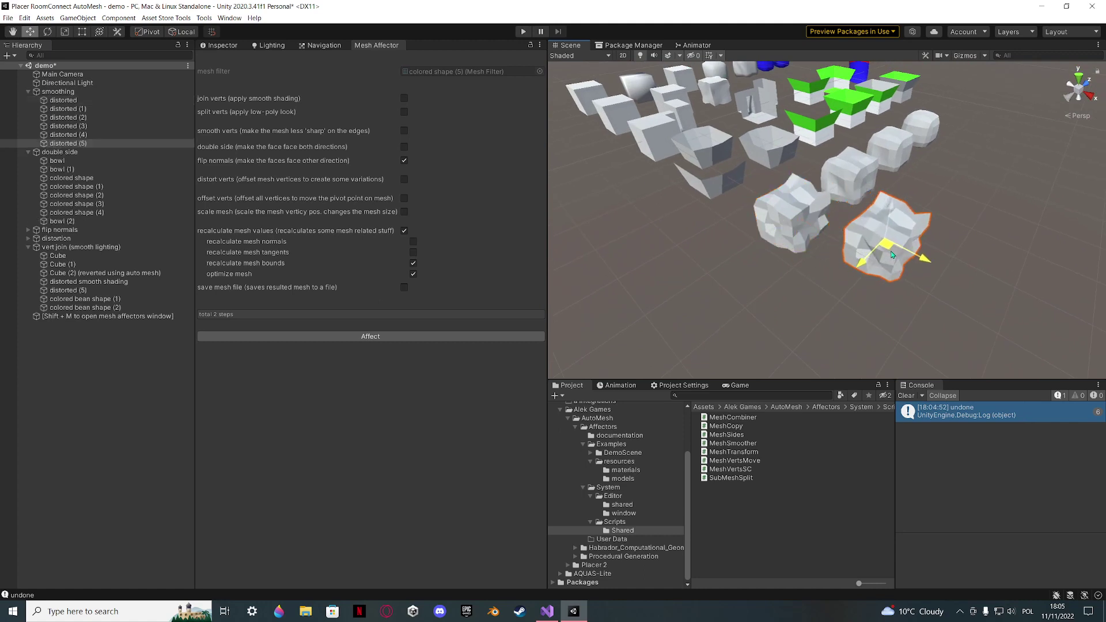
# Step: Apply smooth shading to the copied distorted cube with join verts, with flip normals turned off
pyautogui.moveTo(904, 257); pyautogui.dragTo(872, 219, button='right')
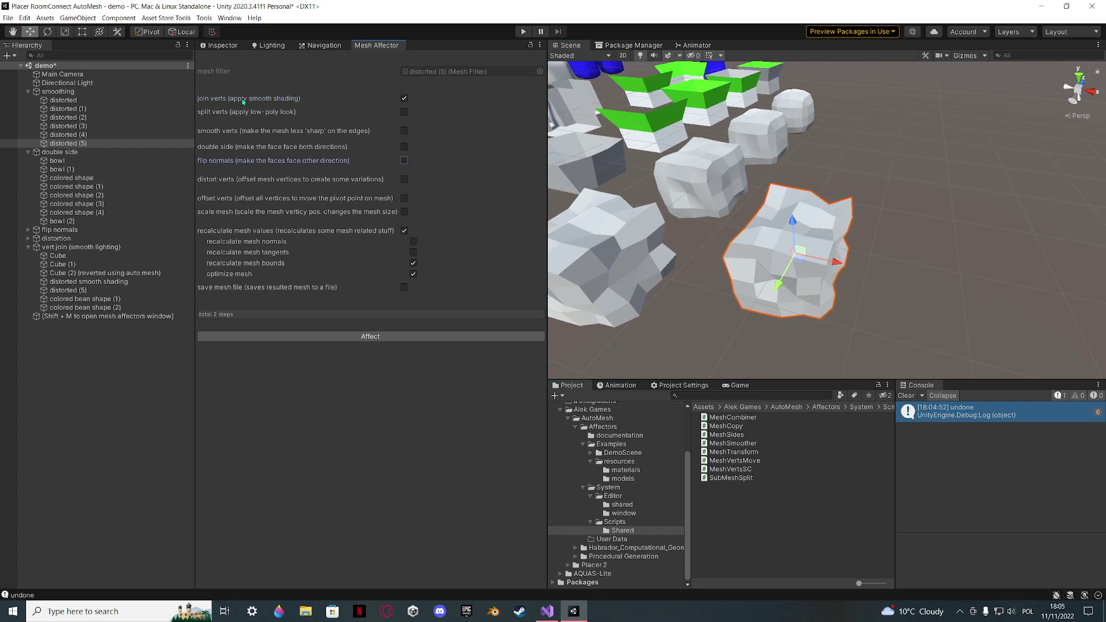
pyautogui.click(445, 340)
pyautogui.moveTo(889, 254)
pyautogui.mouseDown(button='right')
pyautogui.moveTo(867, 163)
pyautogui.moveTo(562, 132)
pyautogui.moveTo(458, 143)
pyautogui.moveTo(492, 220)
pyautogui.moveTo(716, 284)
pyautogui.moveTo(840, 234)
pyautogui.moveTo(801, 190)
pyautogui.mouseUp(button='right')
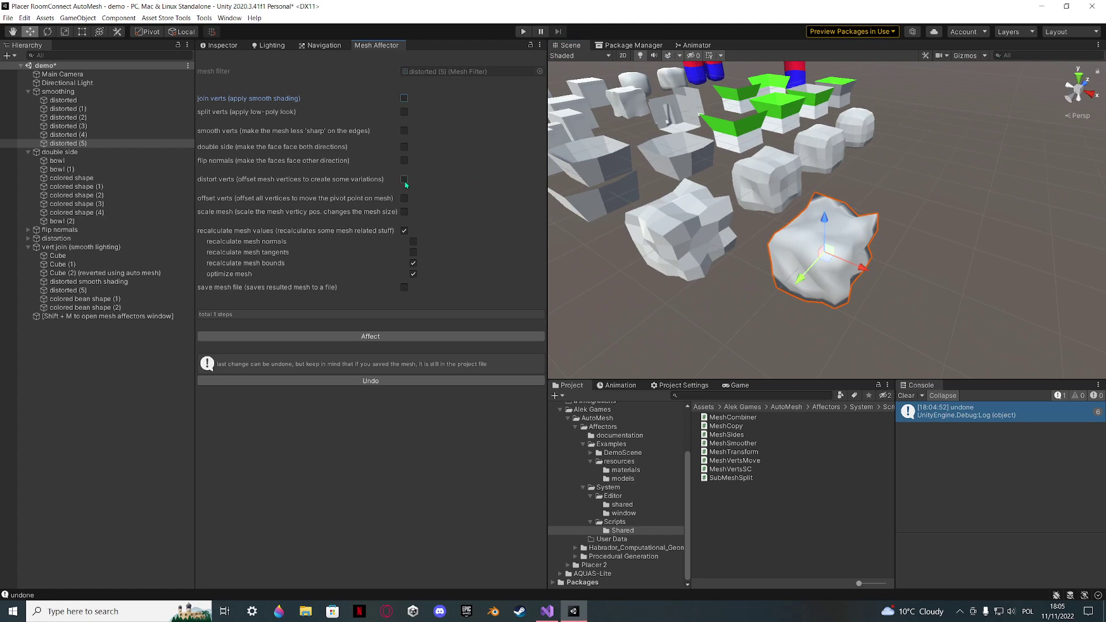
# Step: Smooth the verts of the copied distorted cube with the Laplacian filter at power 10, and turn smooth verts off
pyautogui.click(404, 131)
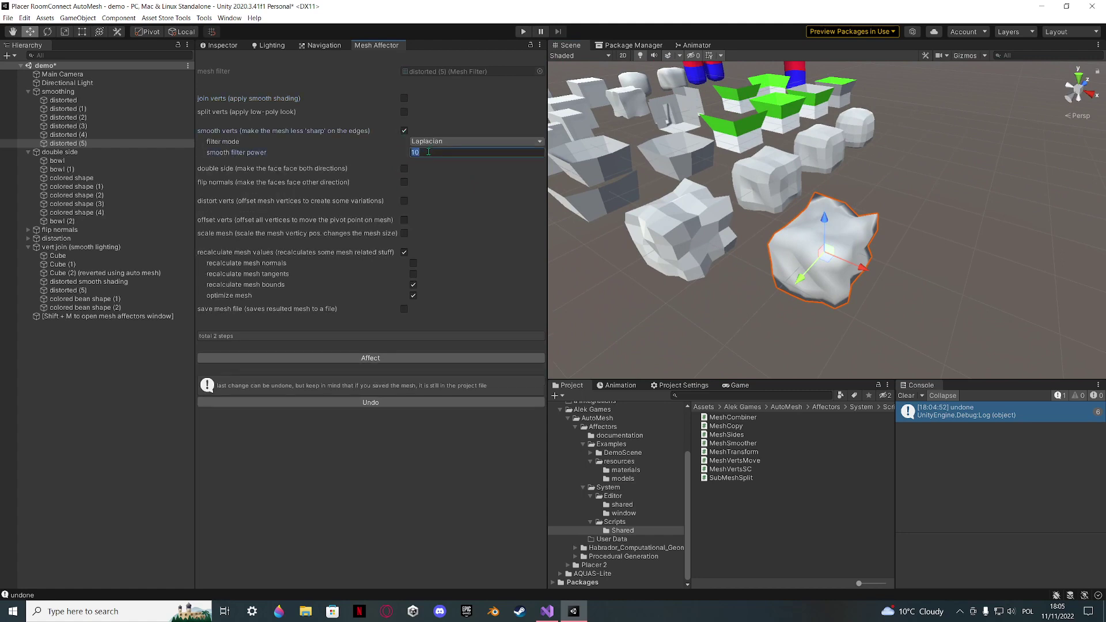
pyautogui.click(454, 358)
pyautogui.moveTo(806, 241); pyautogui.dragTo(766, 258, button='right')
pyautogui.press('s')
pyautogui.click(404, 132)
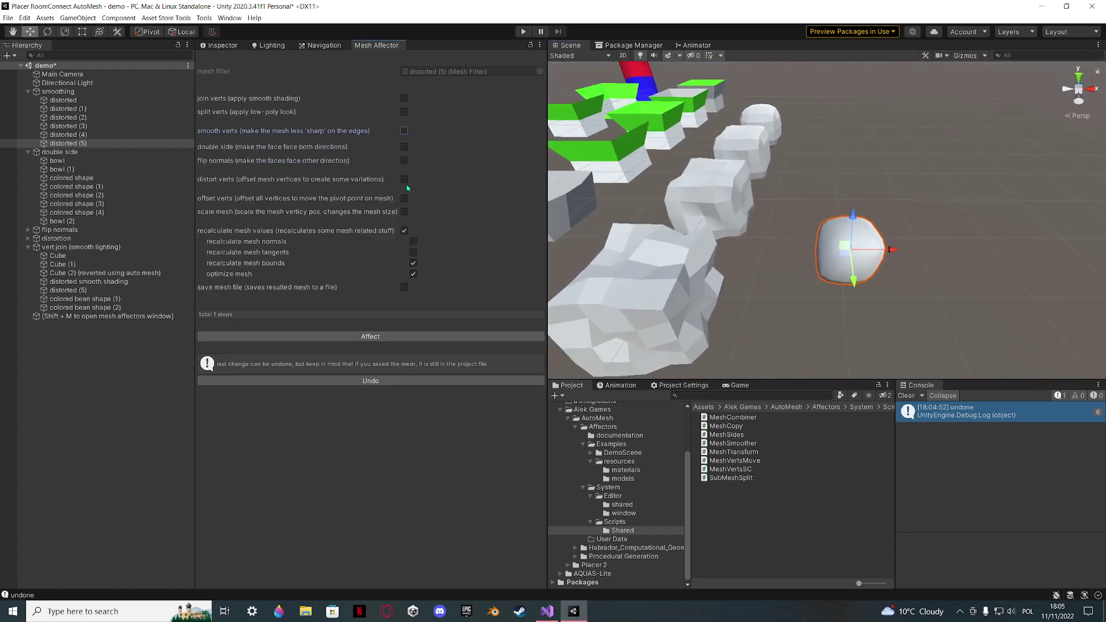
# Step: Distort the verts of the copied cube repeatedly with random distortion 0 and pivot distortion 0.05
pyautogui.click(403, 180)
pyautogui.click(447, 358)
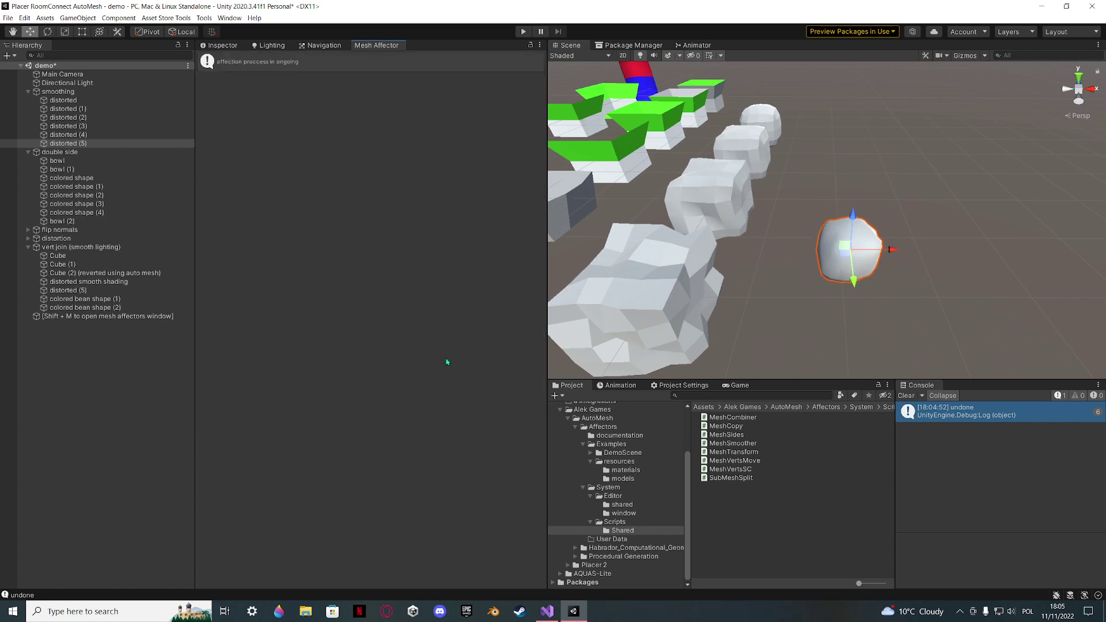
pyautogui.click(462, 360)
pyautogui.moveTo(633, 271); pyautogui.dragTo(512, 265, button='right')
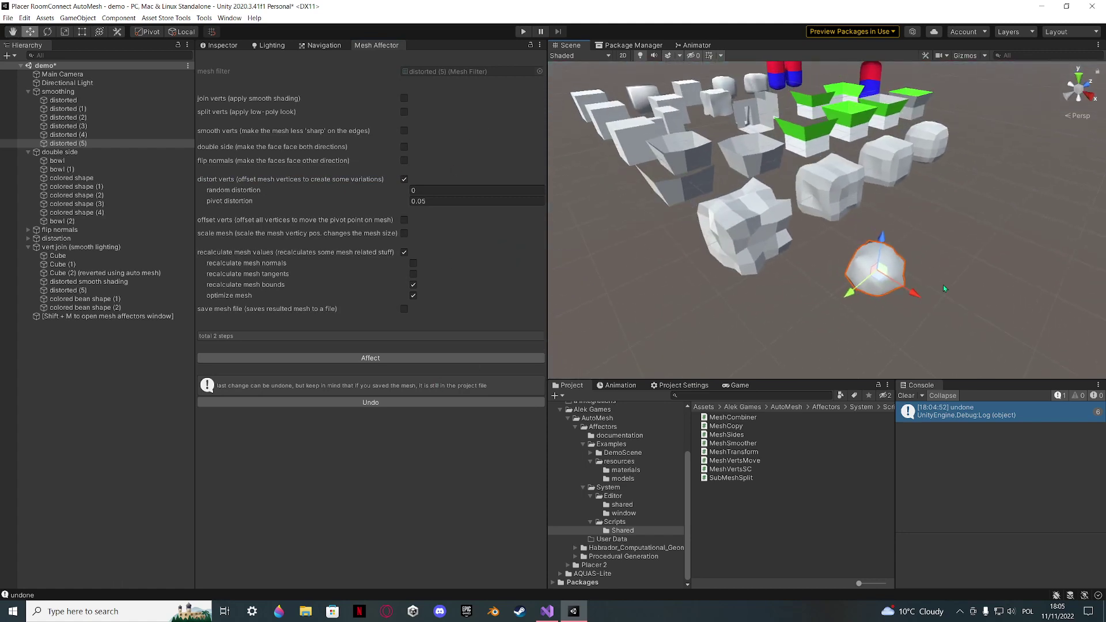
# Step: Delete the copied cube, and select the first distorted cube of the smoothing row
pyautogui.press('Delete')
pyautogui.click(760, 250)
pyautogui.moveTo(761, 250); pyautogui.dragTo(769, 239, button='right')
# Step: Close the Mesh Affector window, and reopen it docked alongside the Inspector, Lighting and Navigation windows
pyautogui.middleClick(371, 47)
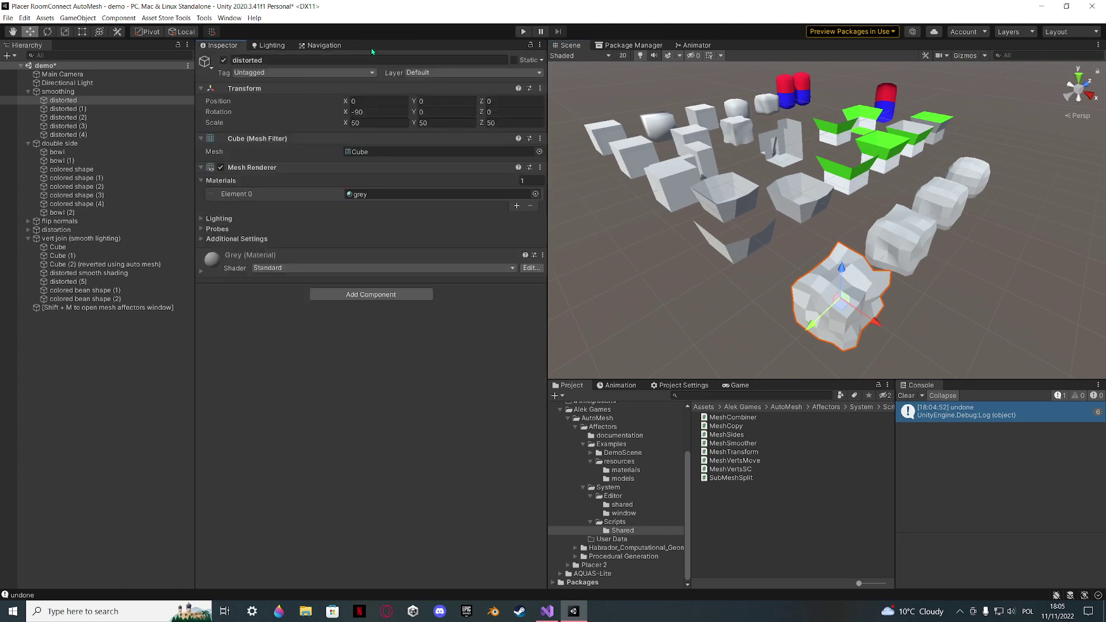
pyautogui.hotkey('shift', 'm')
pyautogui.moveTo(250, 205); pyautogui.dragTo(374, 48)
# Step: Duplicate a red and blue bean shape from the vert join group, and place the copy in front of the originals
pyautogui.press('w')
pyautogui.moveTo(720, 236); pyautogui.dragTo(736, 197, button='right')
pyautogui.click(694, 193)
pyautogui.press('s')
pyautogui.hotkey('ctrl', 'd')
pyautogui.moveTo(745, 217); pyautogui.dragTo(789, 294)
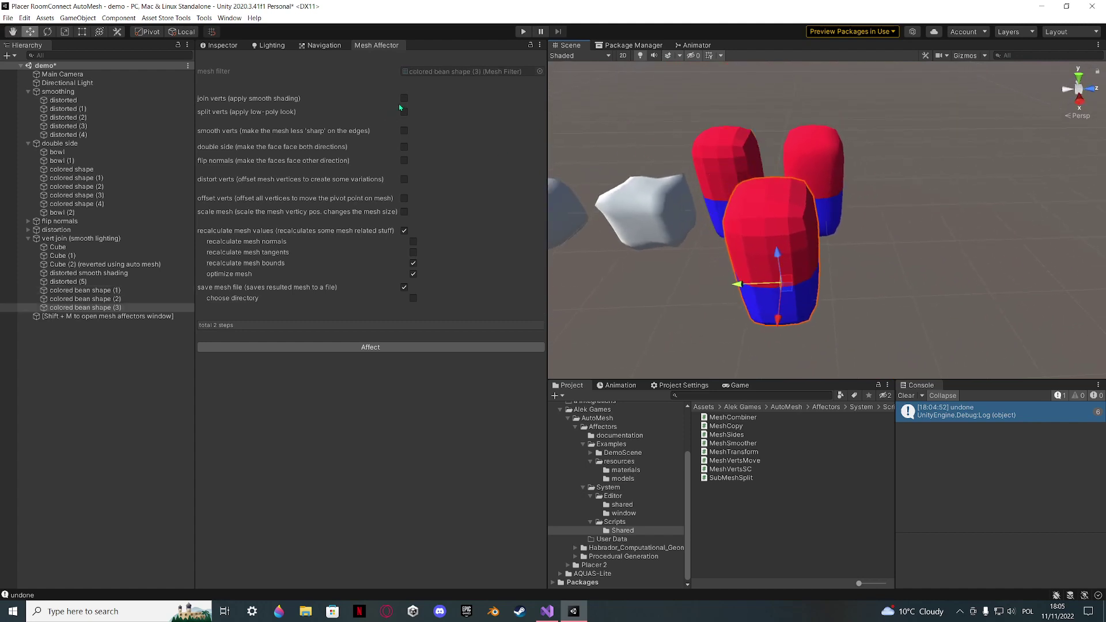
# Step: Apply smooth shading to the copied bean shape with join verts, saving the mesh file, and undo the change
pyautogui.press('a')
pyautogui.moveTo(645, 179); pyautogui.dragTo(852, 196, button='right')
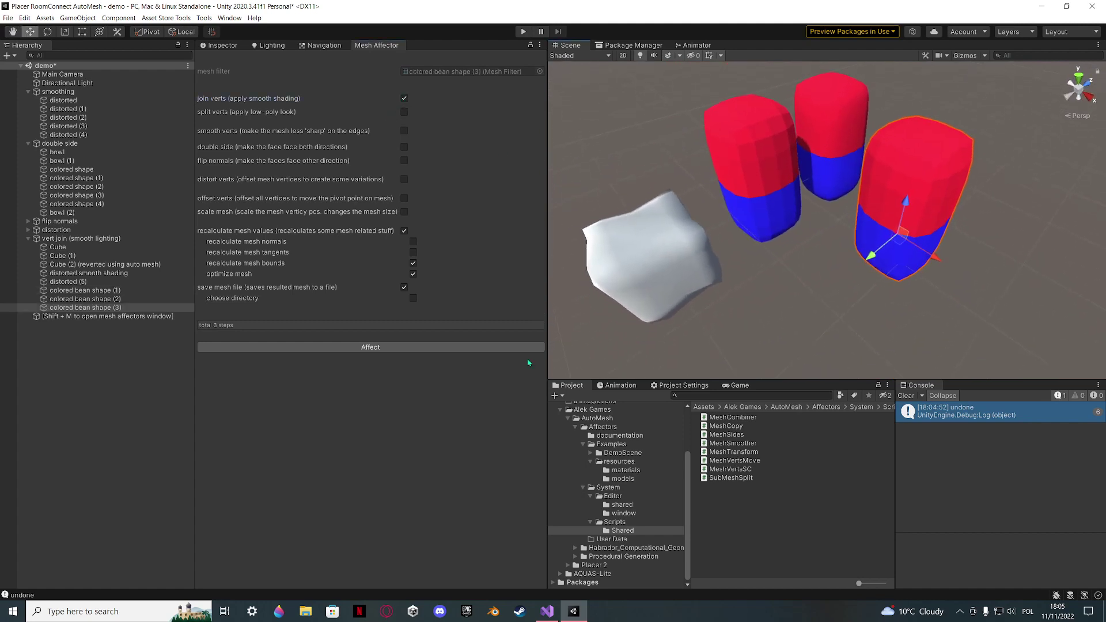
pyautogui.click(471, 348)
pyautogui.moveTo(749, 276); pyautogui.dragTo(811, 276, button='right')
pyautogui.press('a')
pyautogui.keyDown('alt'); pyautogui.moveTo(811, 275); pyautogui.dragTo(822, 241); pyautogui.keyUp('alt')
pyautogui.click(370, 391)
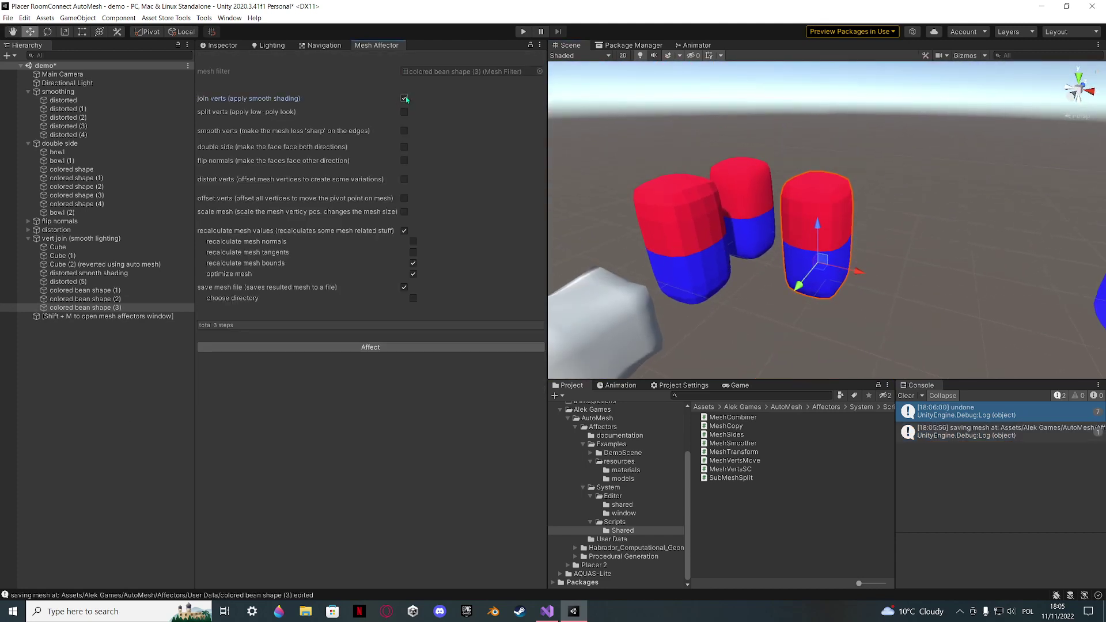
# Step: Apply the low-poly look to the copied bean shape with split verts instead of join verts, and delete the copy
pyautogui.click(458, 350)
pyautogui.press('w')
pyautogui.moveTo(755, 246); pyautogui.dragTo(734, 208, button='right')
pyautogui.keyDown('alt'); pyautogui.moveTo(735, 207); pyautogui.dragTo(803, 256); pyautogui.keyUp('alt')
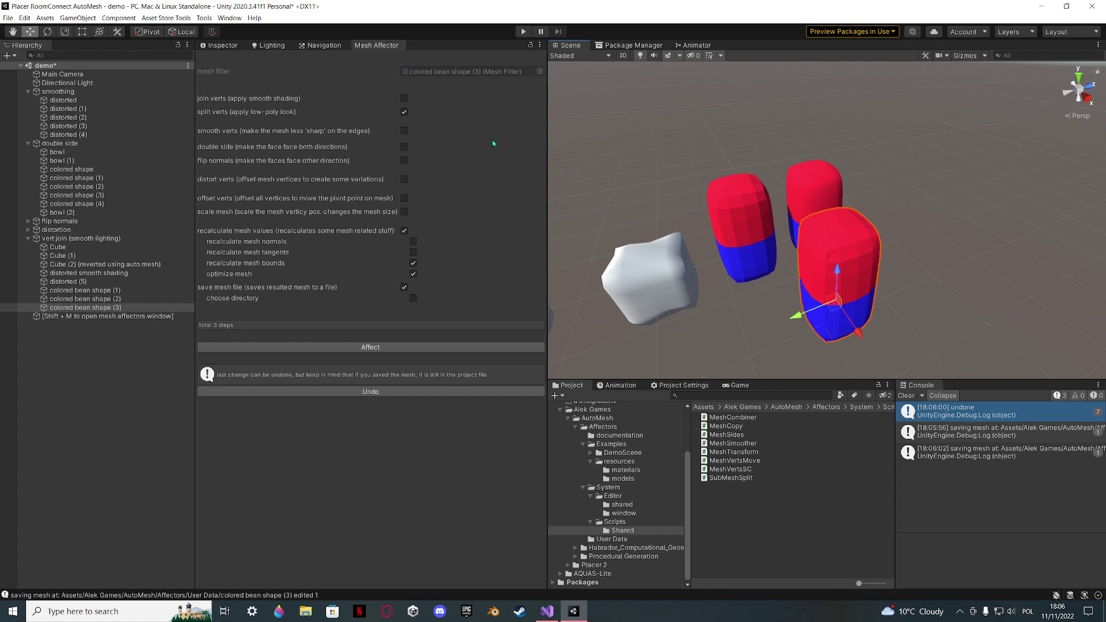
pyautogui.moveTo(726, 203); pyautogui.dragTo(838, 230, button='right')
pyautogui.press('Delete')
# Step: Turn on offset verts for subdevided cube (1) in the distortion group, and reset its transform rotation
pyautogui.click(788, 226)
pyautogui.moveTo(639, 231); pyautogui.dragTo(937, 263, button='right')
pyautogui.keyDown('alt'); pyautogui.moveTo(937, 264); pyautogui.dragTo(982, 228); pyautogui.keyUp('alt')
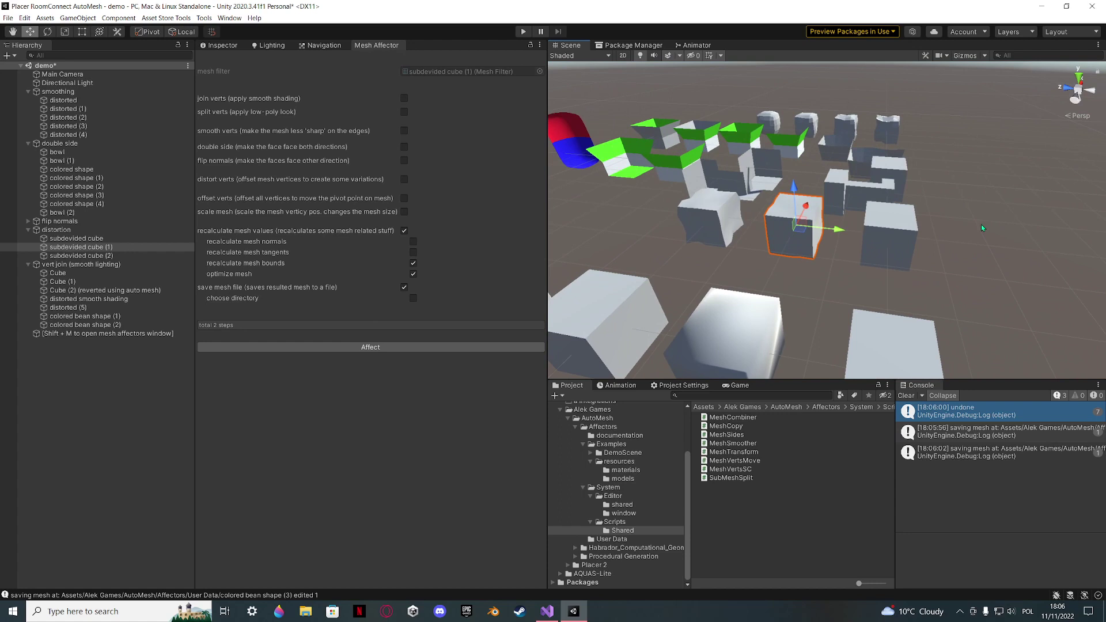
pyautogui.keyDown('alt'); pyautogui.moveTo(929, 238); pyautogui.dragTo(815, 278); pyautogui.keyUp('alt')
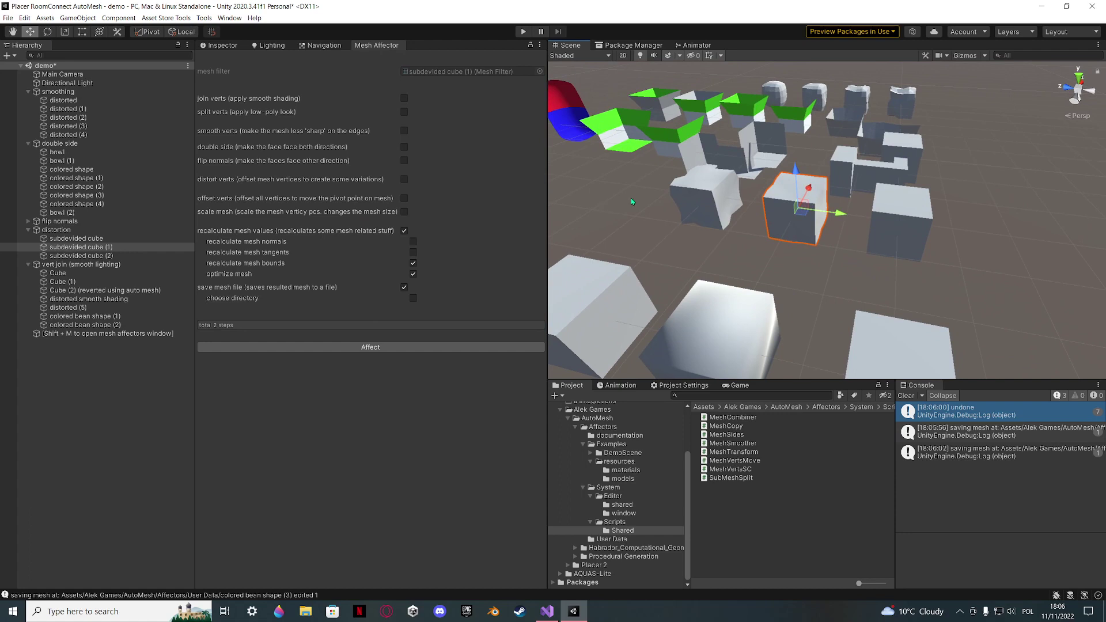
pyautogui.moveTo(834, 194); pyautogui.dragTo(851, 203, button='right')
pyautogui.click(405, 198)
pyautogui.moveTo(825, 242); pyautogui.dragTo(808, 216, button='right')
pyautogui.keyDown('alt'); pyautogui.moveTo(809, 218); pyautogui.dragTo(602, 349); pyautogui.keyUp('alt')
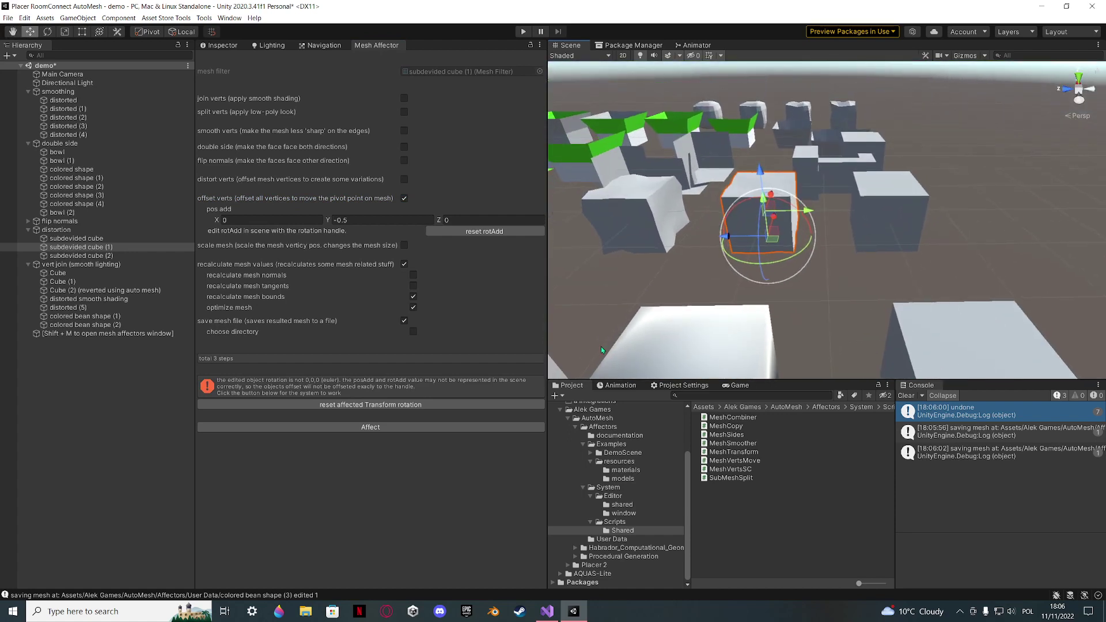
pyautogui.click(369, 406)
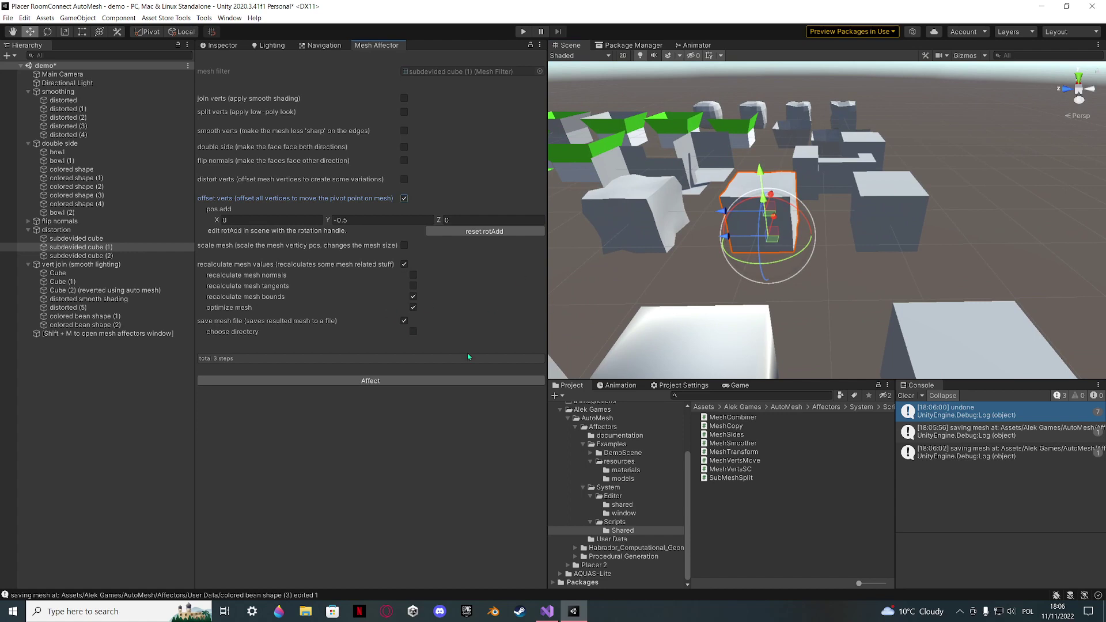
# Step: Offset the cube's verts by about Y 1.02 and Z -0.97 with a tilted rotation offset, and apply it to the mesh
pyautogui.moveTo(899, 282); pyautogui.dragTo(878, 271, button='right')
pyautogui.moveTo(827, 263); pyautogui.dragTo(916, 157)
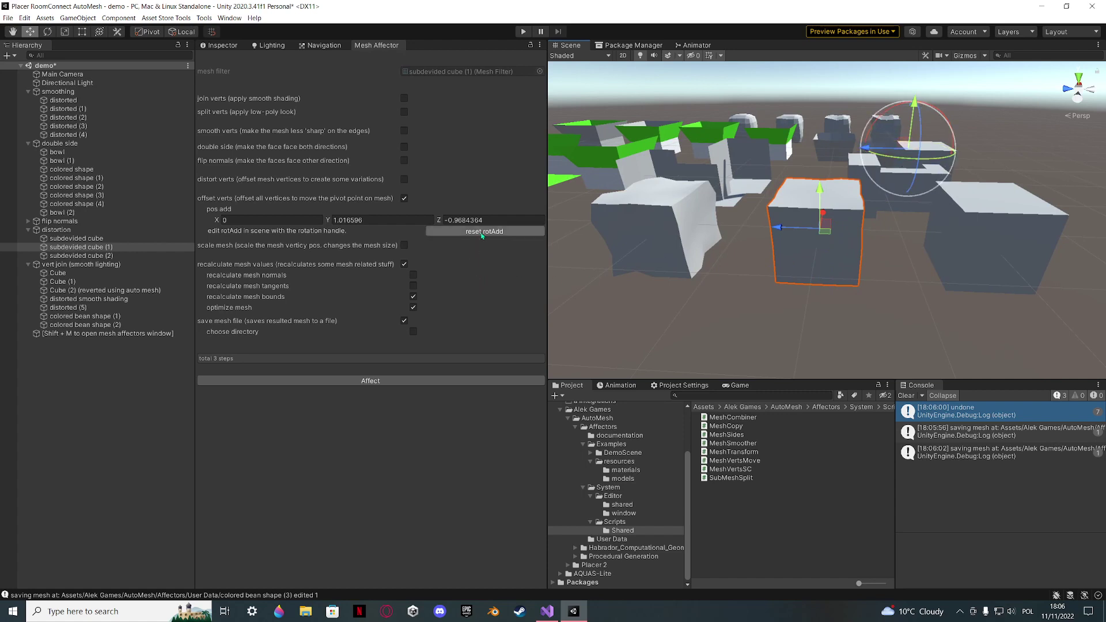
pyautogui.moveTo(766, 237); pyautogui.dragTo(546, 258, button='right')
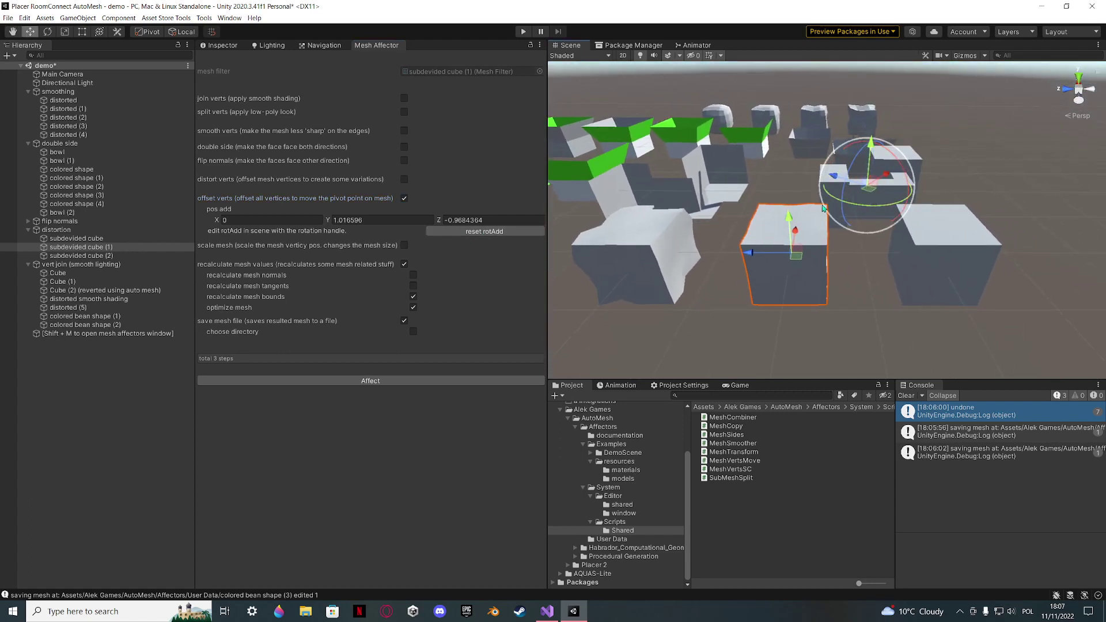
pyautogui.moveTo(889, 158); pyautogui.dragTo(838, 127)
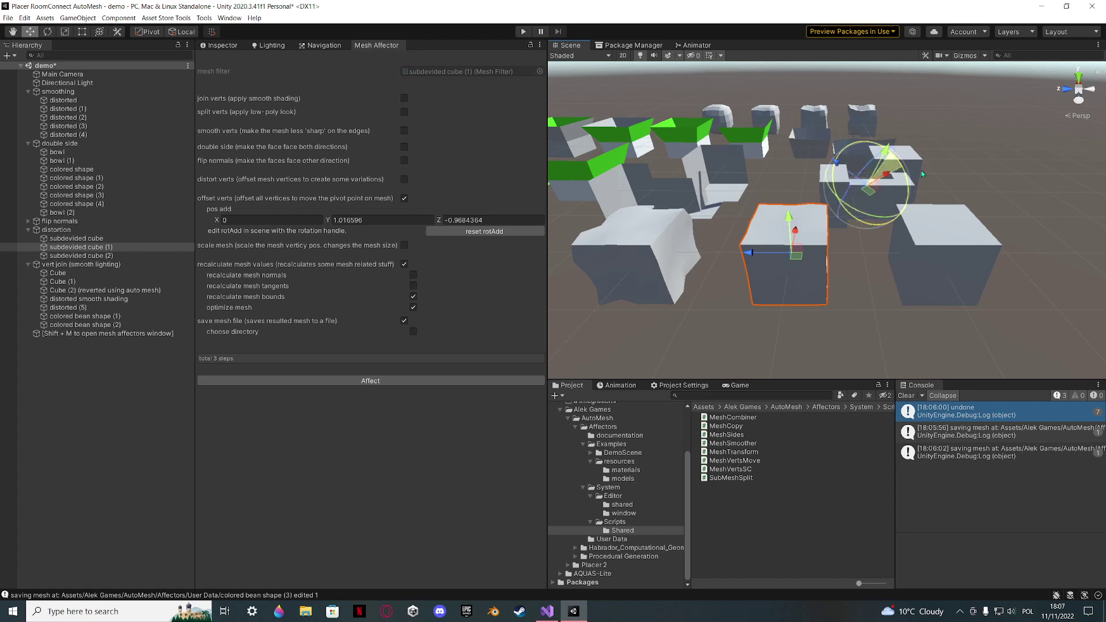
pyautogui.moveTo(816, 218)
pyautogui.mouseDown(button='right')
pyautogui.moveTo(899, 237)
pyautogui.moveTo(810, 229)
pyautogui.moveTo(789, 254)
pyautogui.moveTo(916, 178)
pyautogui.moveTo(833, 217)
pyautogui.mouseUp(button='right')
pyautogui.click(456, 383)
# Step: Move the offset cube by its new pivot, shift the vertex offset to about X 0.05, Y 1.08, Z -1.05, and undo the latest moves
pyautogui.keyDown('alt'); pyautogui.moveTo(880, 198); pyautogui.dragTo(857, 248); pyautogui.keyUp('alt')
pyautogui.moveTo(848, 234); pyautogui.dragTo(837, 264)
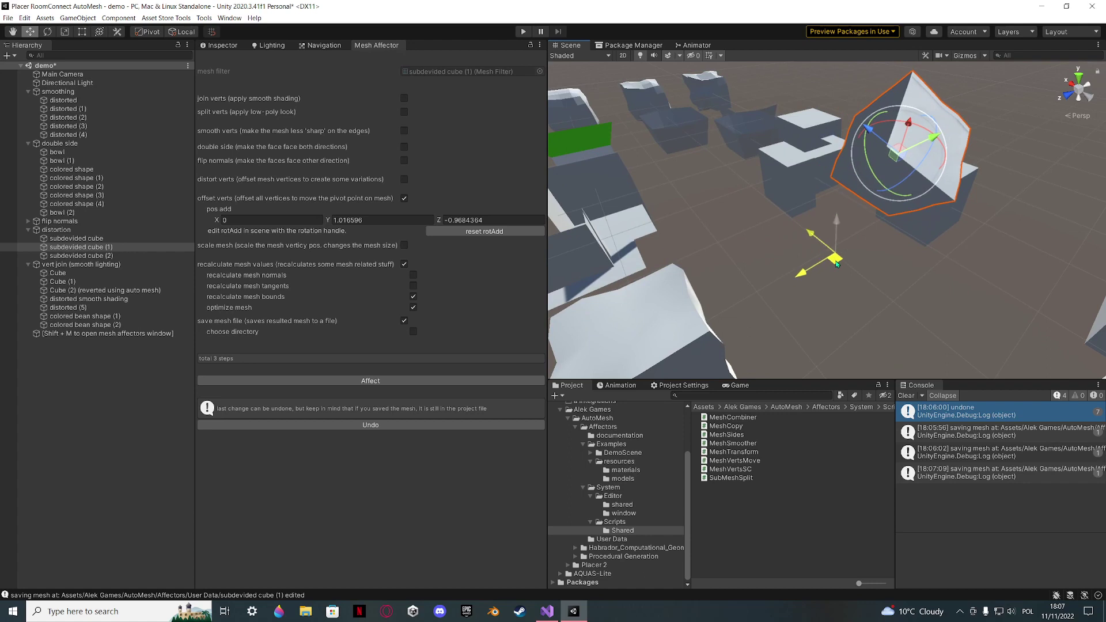
pyautogui.moveTo(890, 159); pyautogui.dragTo(882, 173)
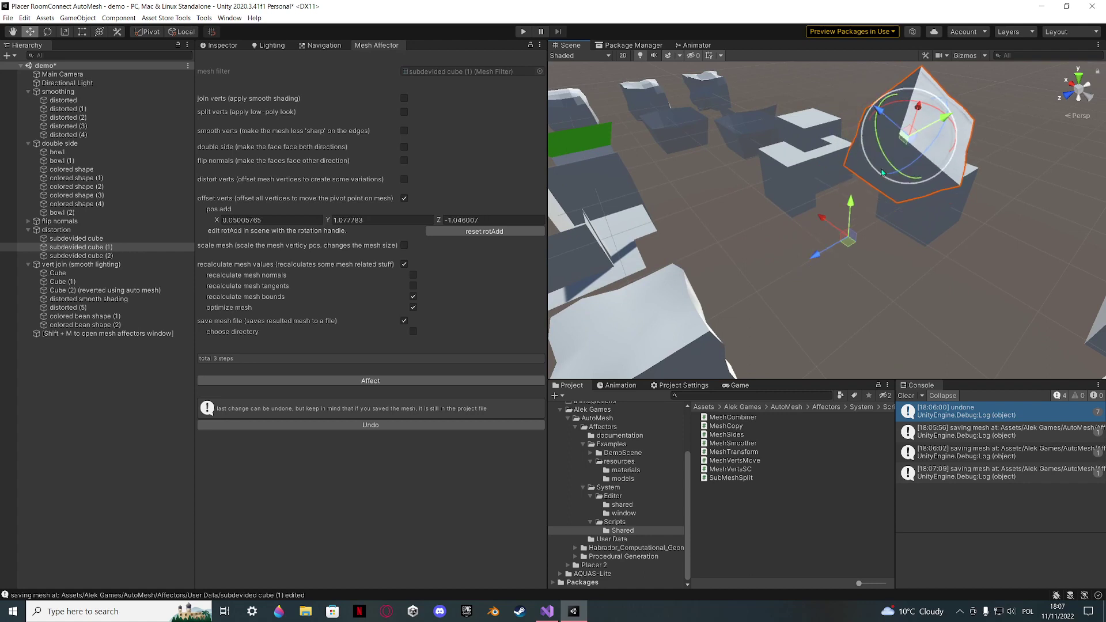
pyautogui.hotkey('ctrl', 'z')
pyautogui.hotkey('ctrl', 'z')
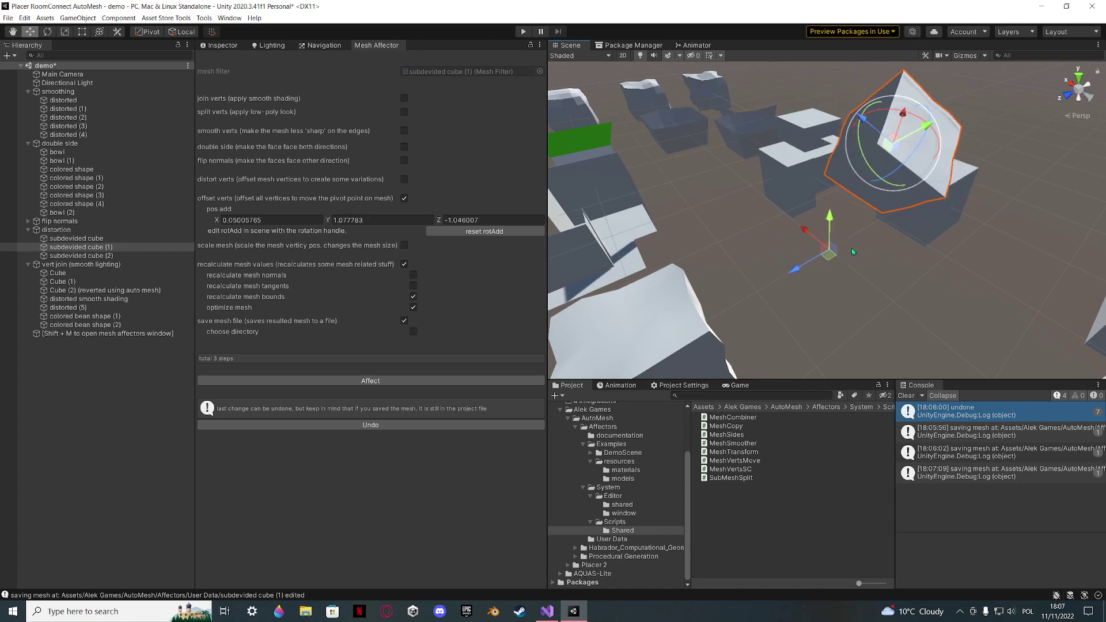
# Step: Undo the mesh offset on the cube, and set the offset position to X 0, Y 0, Z 0
pyautogui.click(426, 425)
pyautogui.moveTo(852, 259); pyautogui.dragTo(916, 252, button='right')
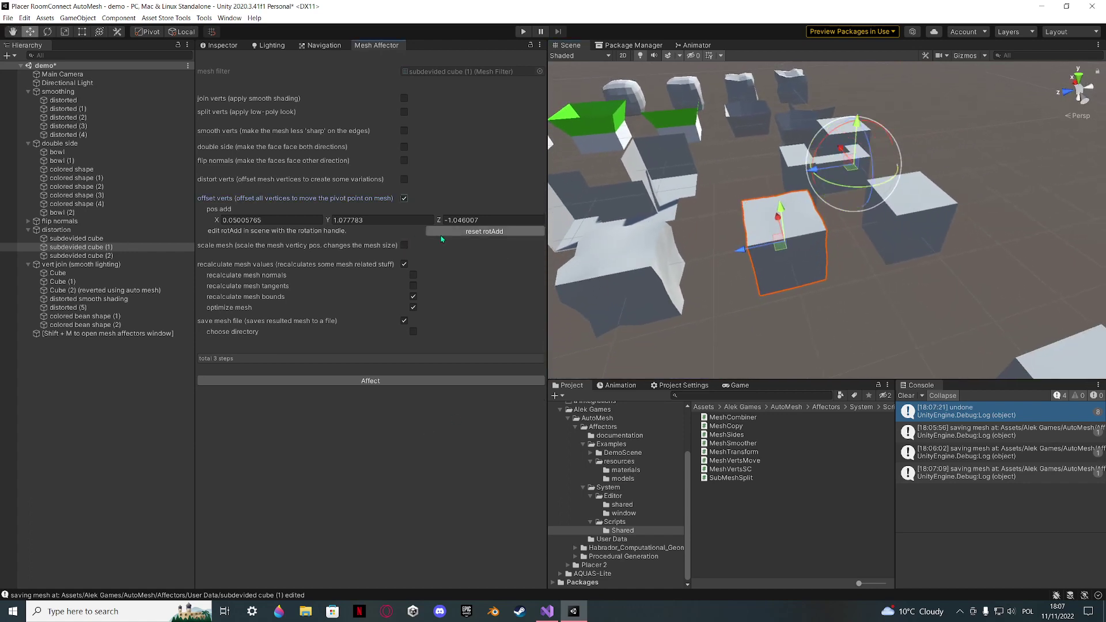
pyautogui.click(309, 222)
pyautogui.write('0')
pyautogui.press('Tab')
pyautogui.write('0')
pyautogui.press('Tab')
pyautogui.write('0')
# Step: Scale the cube's mesh by a multiplier of 2 with offset verts turned off, and undo the scaling
pyautogui.click(404, 245)
pyautogui.click(404, 197)
pyautogui.click(431, 223)
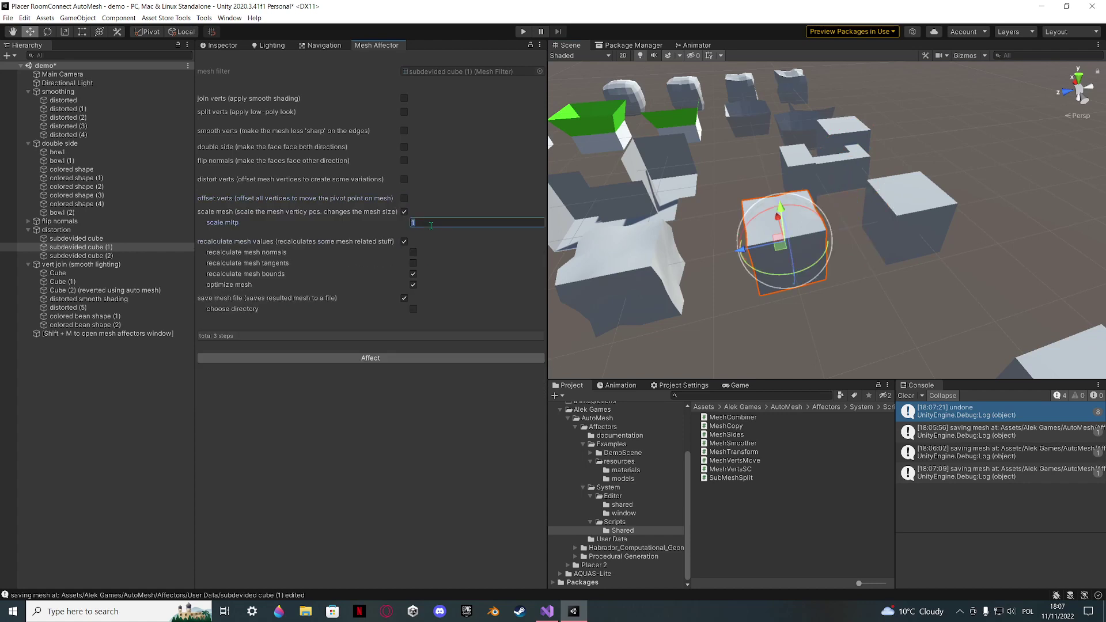
pyautogui.write('2')
pyautogui.click(420, 354)
pyautogui.keyDown('alt'); pyautogui.moveTo(743, 253); pyautogui.dragTo(587, 224); pyautogui.keyUp('alt')
pyautogui.click(472, 402)
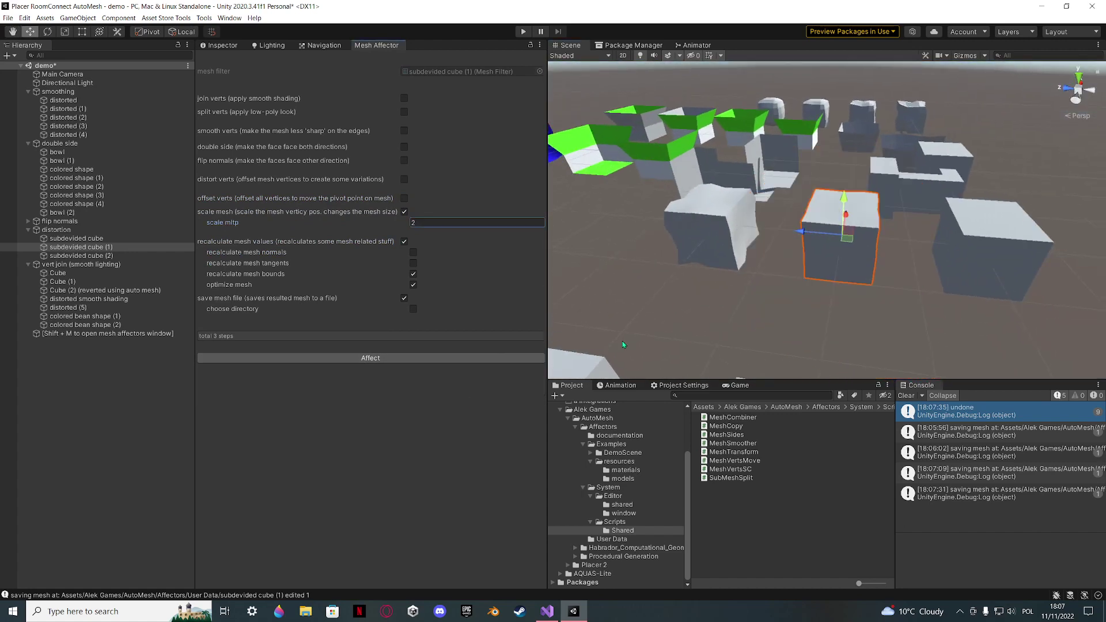
# Step: Turn off scale mesh for the cube, and clear the console messages
pyautogui.keyDown('alt'); pyautogui.moveTo(749, 276); pyautogui.dragTo(819, 280); pyautogui.keyUp('alt')
pyautogui.moveTo(818, 279); pyautogui.dragTo(819, 279, button='right')
pyautogui.press('s')
pyautogui.click(403, 212)
pyautogui.keyDown('alt'); pyautogui.moveTo(660, 217); pyautogui.dragTo(599, 207); pyautogui.keyUp('alt')
pyautogui.keyDown('alt'); pyautogui.moveTo(570, 167); pyautogui.dragTo(1040, 188); pyautogui.keyUp('alt')
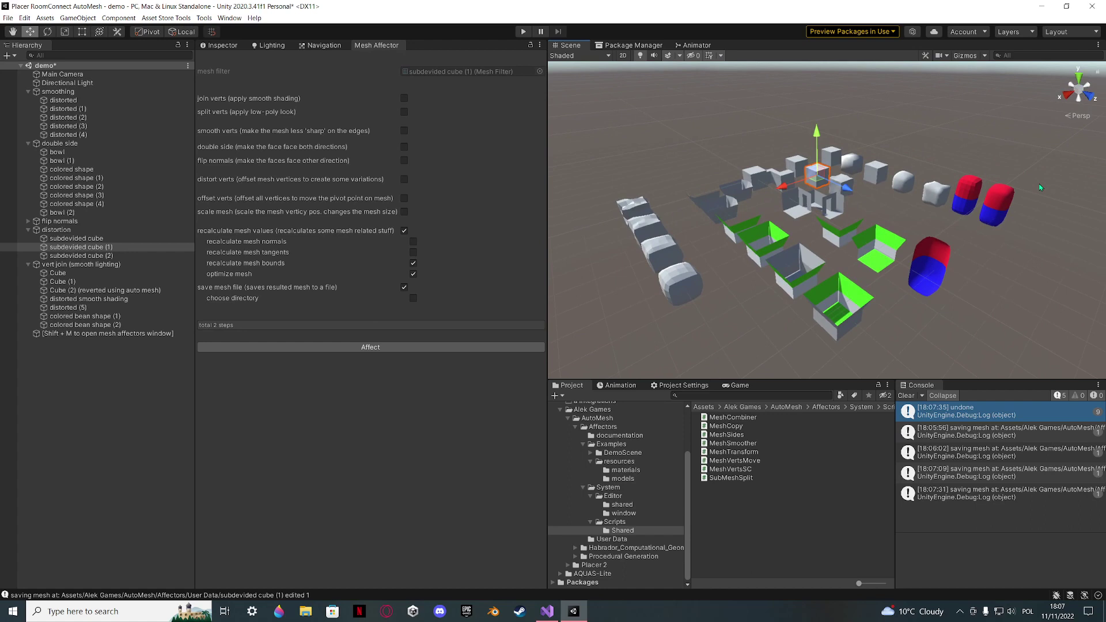
pyautogui.click(905, 395)
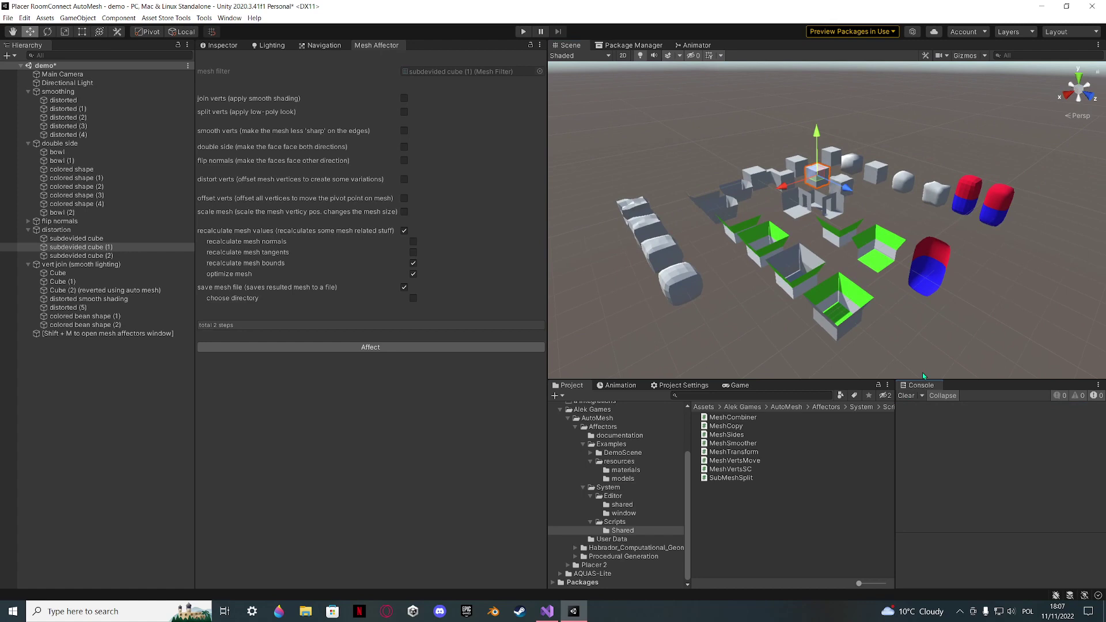
pyautogui.scroll(1, 921, 372)
pyautogui.press('w')
pyautogui.moveTo(742, 236); pyautogui.dragTo(622, 234, button='right')
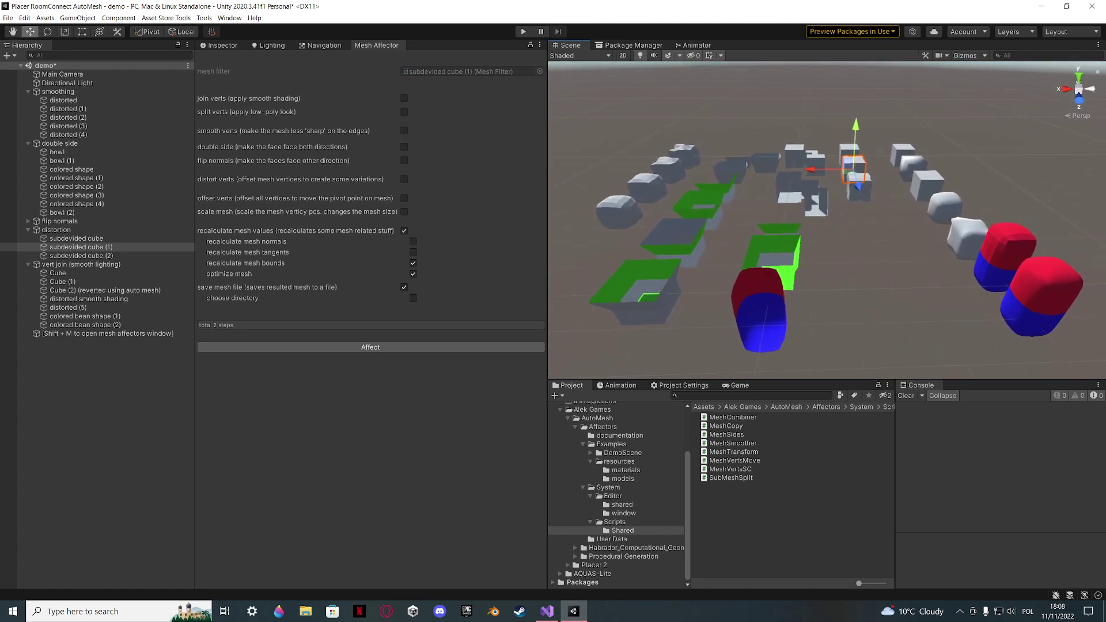